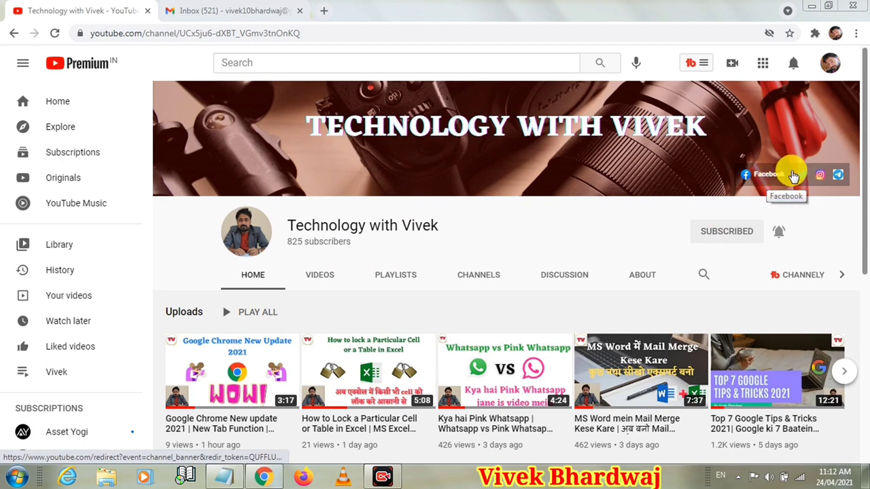
Switch to the Gmail inbox and close the YouTube channel tab.
{"action": "left_click", "coordinate": [520, 237]}
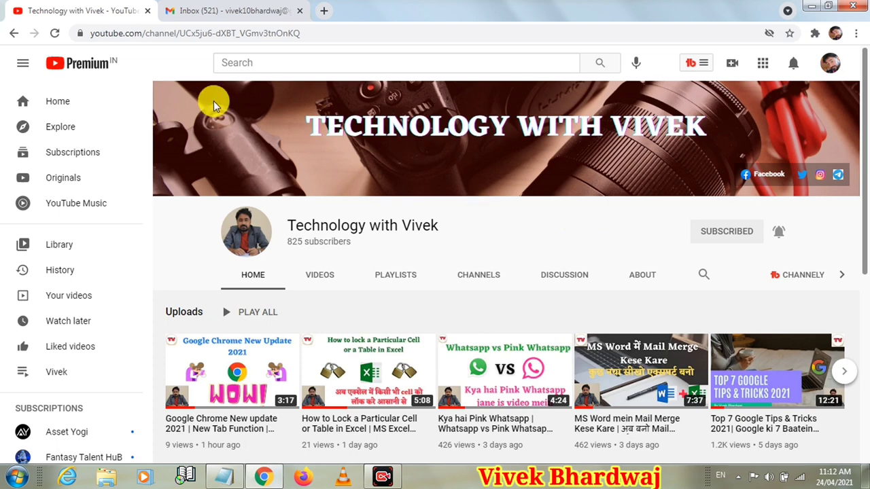
{"action": "left_click", "coordinate": [218, 10]}
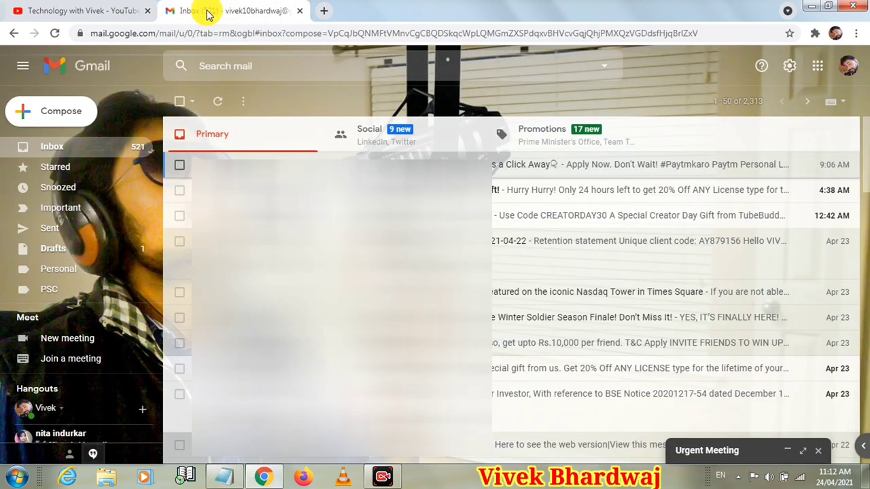
{"action": "left_click", "coordinate": [148, 10]}
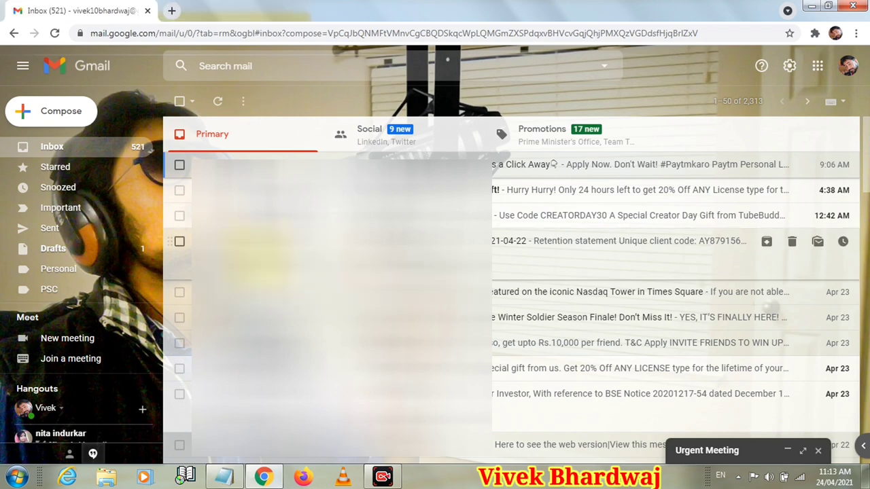
Expand the Urgent Meeting draft, clear the started recipient and leave the To field empty.
{"action": "left_click", "coordinate": [669, 450]}
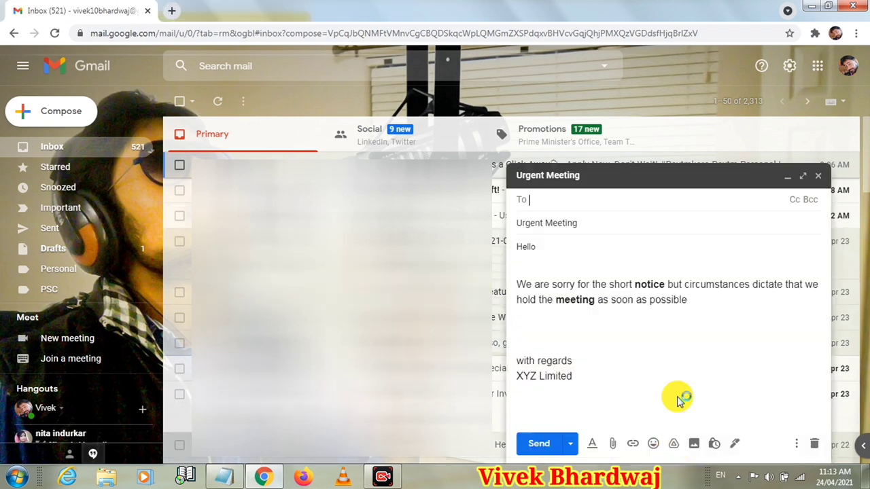
{"action": "left_click", "coordinate": [538, 199]}
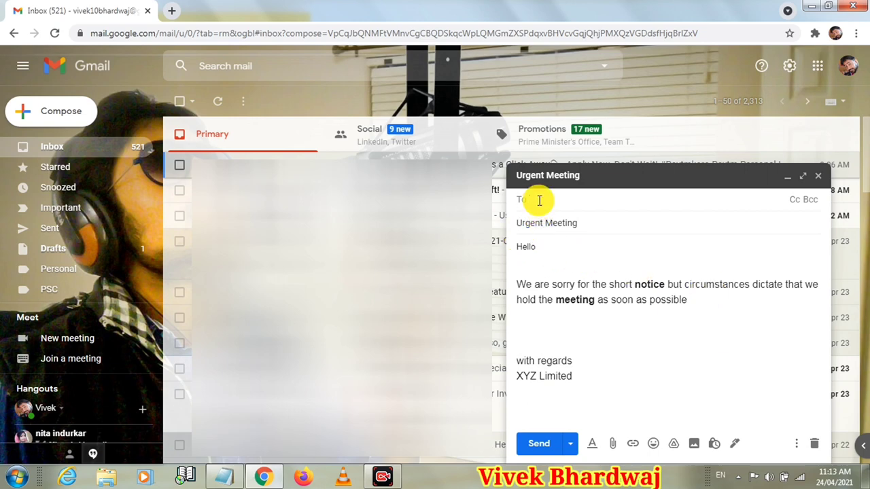
{"action": "type", "text": "viv"}
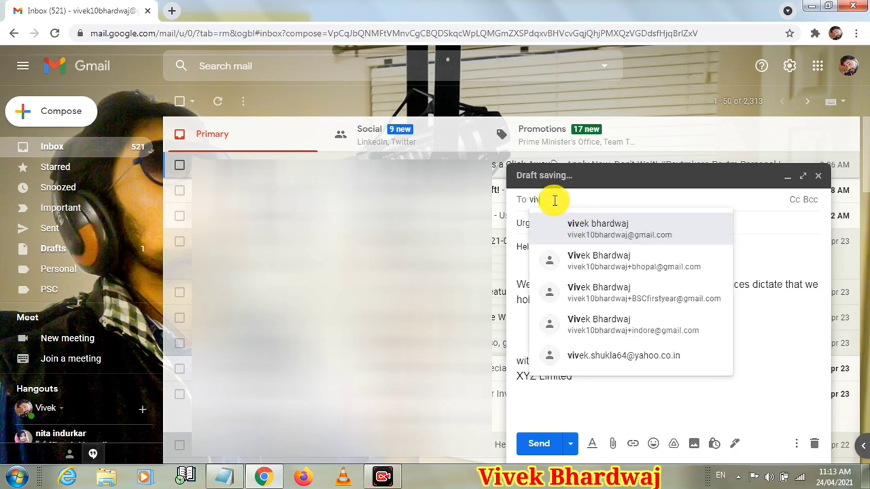
{"action": "key", "text": "BackSpace"}
{"action": "key", "text": "BackSpace"}
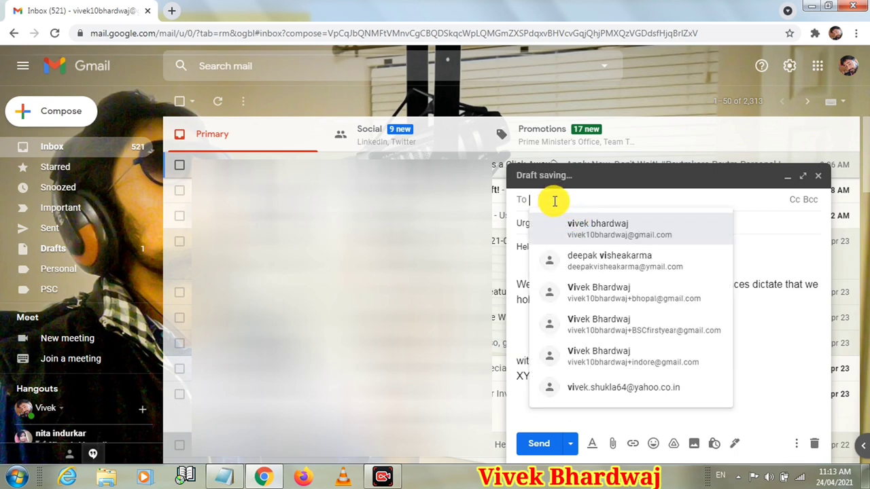
{"action": "key", "text": "BackSpace"}
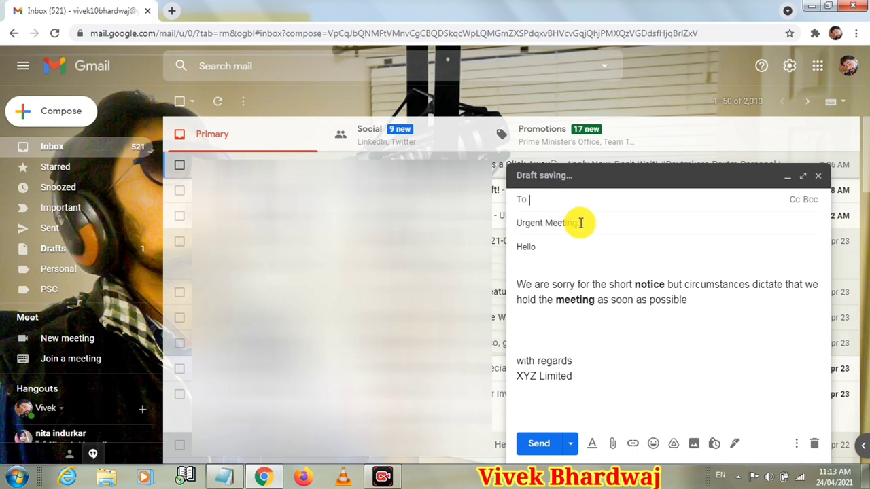
{"action": "left_click", "coordinate": [578, 223]}
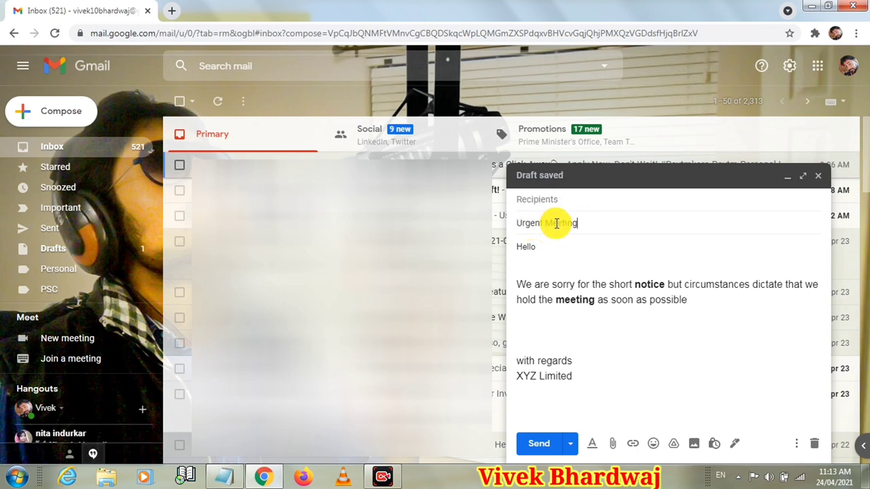
Change the greeting to 'Hello <<Name>>' and add a '<<City>>' line below it.
{"action": "left_click", "coordinate": [541, 247]}
{"action": "type", "text": "<<"}
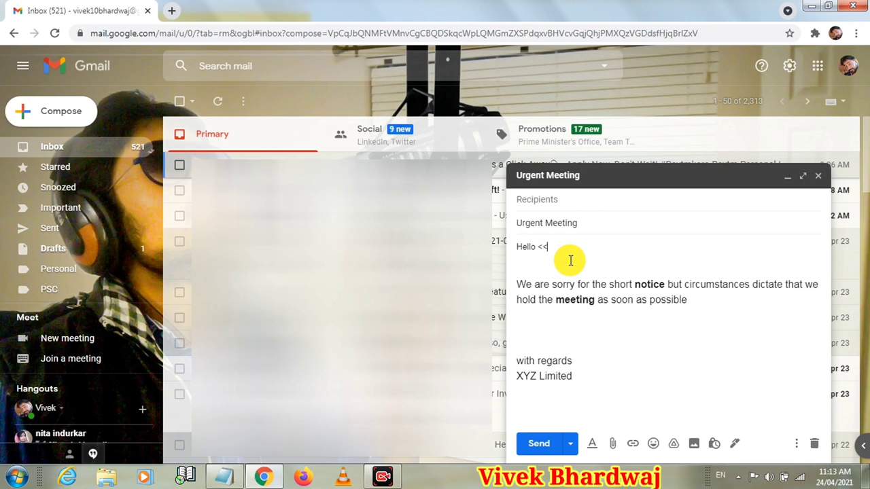
{"action": "type", "text": "Name"}
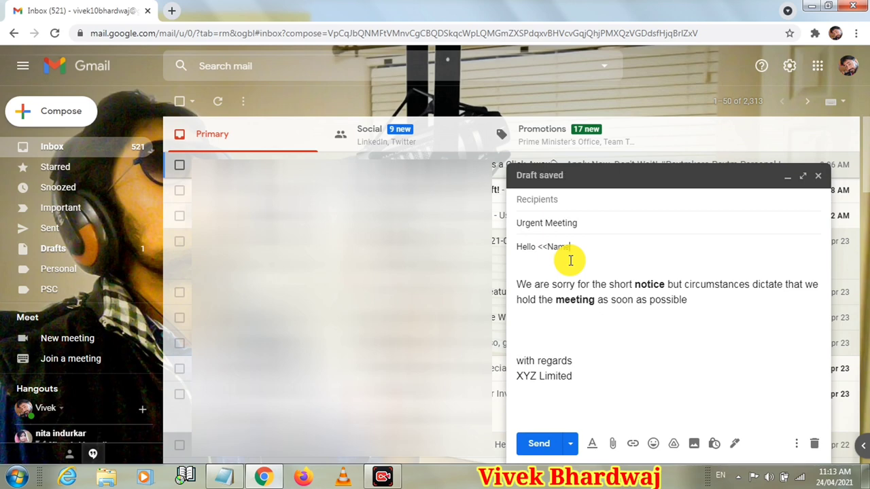
{"action": "type", "text": ">>"}
{"action": "key", "text": "Return"}
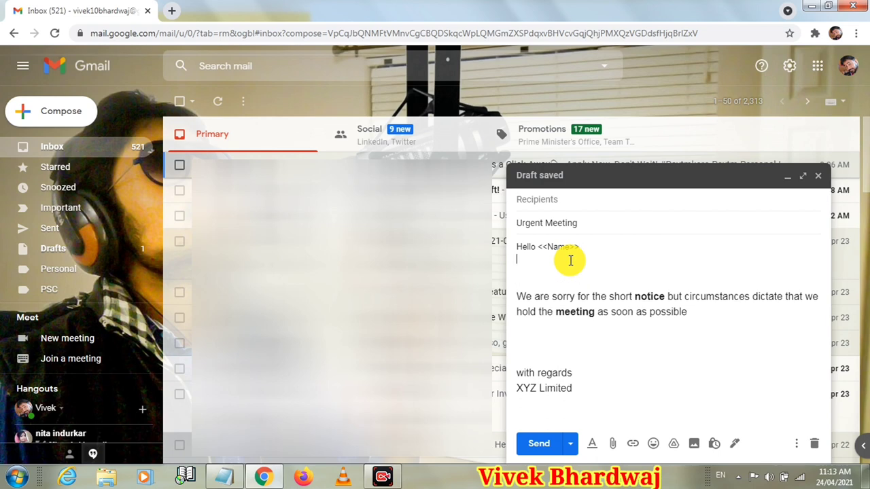
{"action": "key", "text": "Return"}
{"action": "type", "text": "<<"}
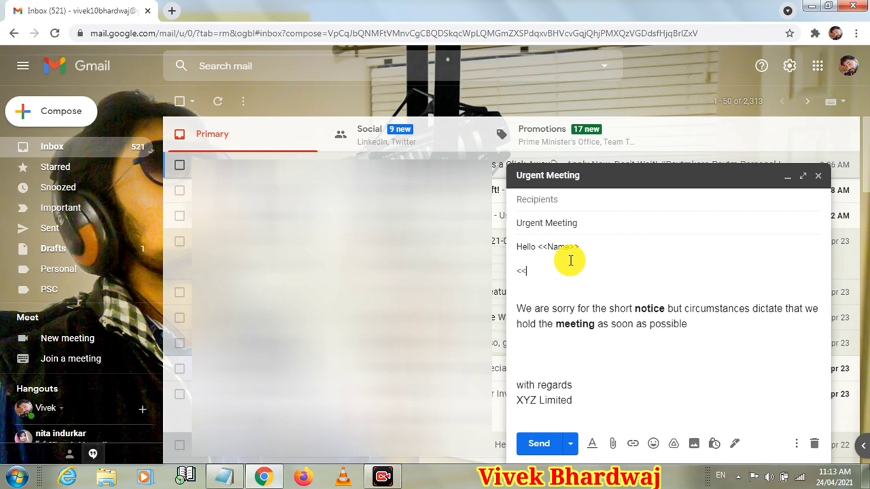
{"action": "type", "text": "City"}
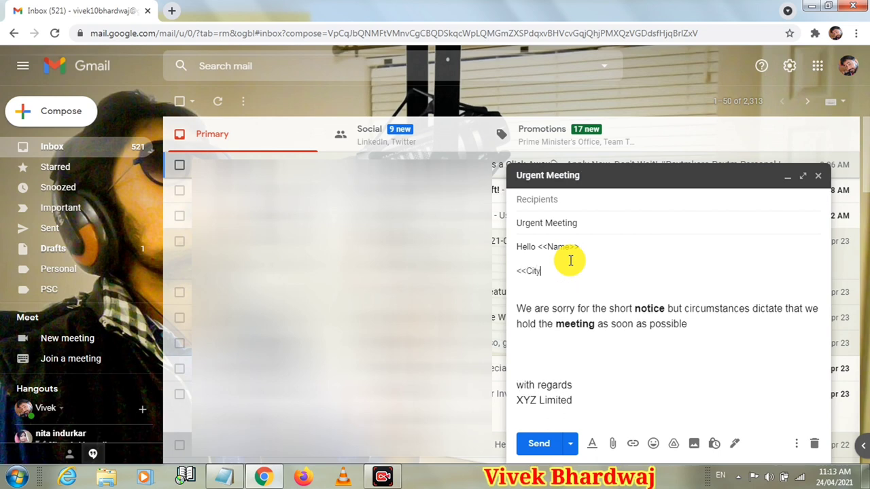
{"action": "type", "text": ">>"}
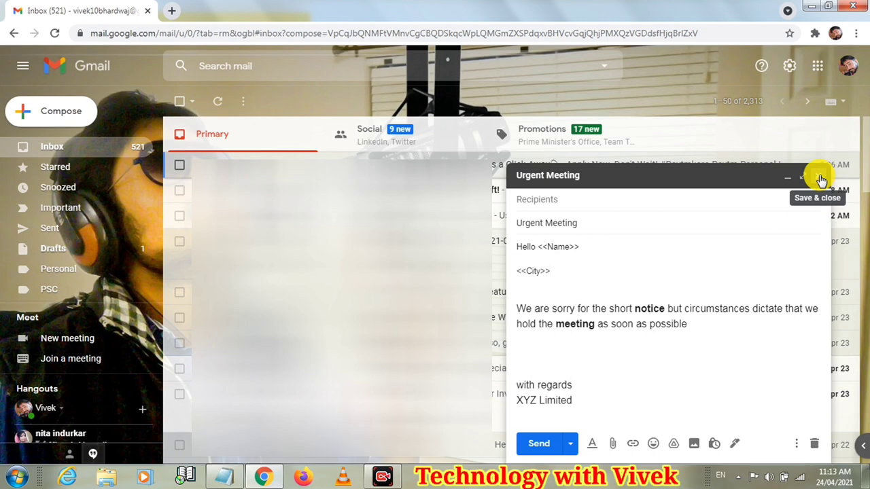
Save and close the Urgent Meeting draft, then view the Drafts folder.
{"action": "left_click", "coordinate": [821, 178]}
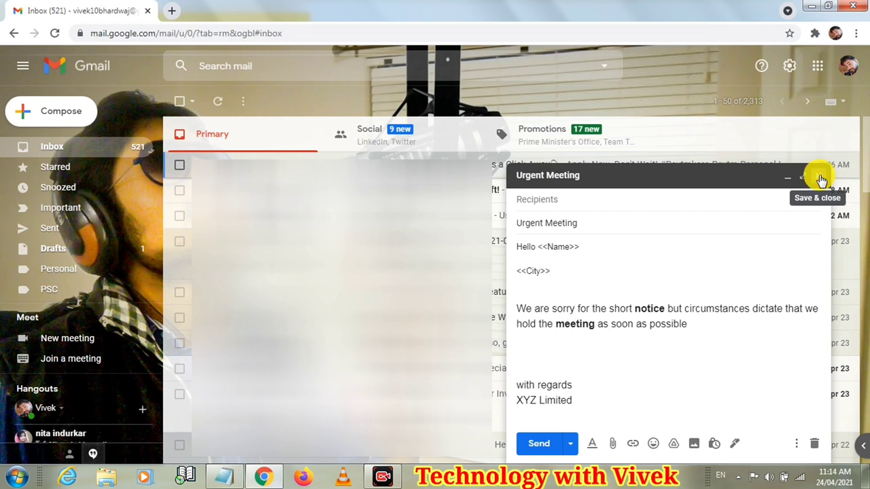
{"action": "mouse_move", "coordinate": [639, 215]}
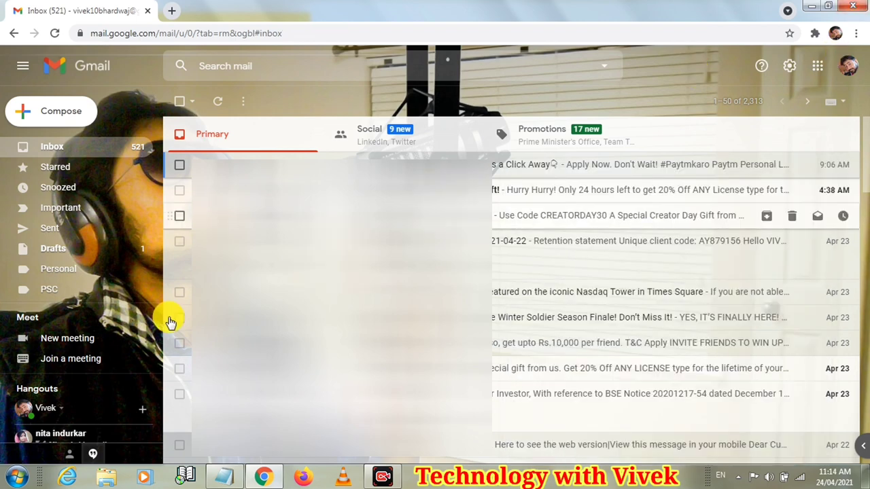
{"action": "left_click", "coordinate": [63, 250]}
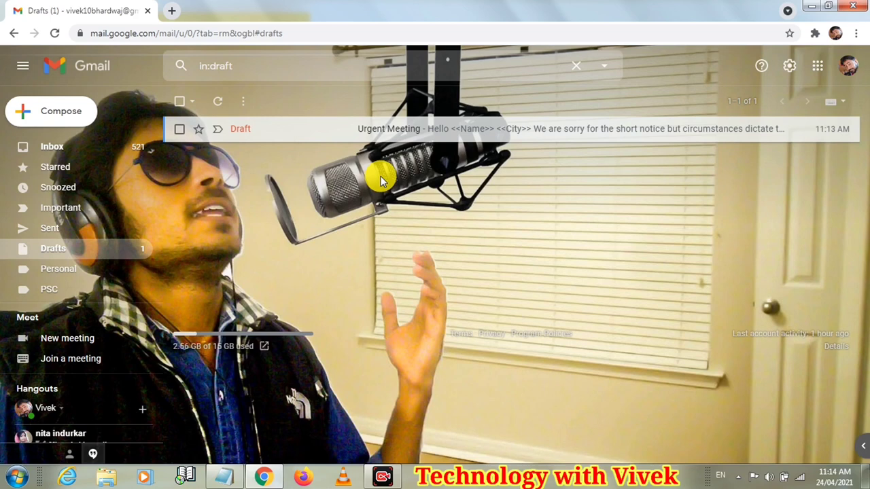
Search Google for 'google docs' in a new Chrome tab.
{"action": "left_click", "coordinate": [170, 12]}
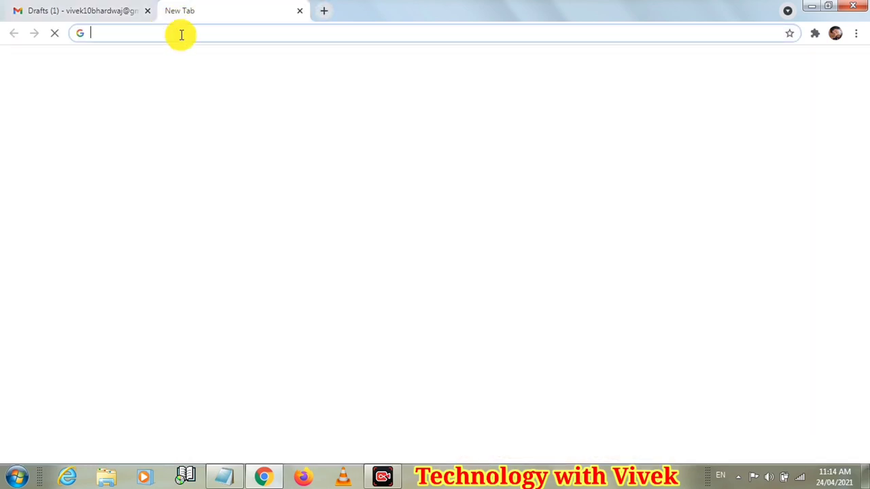
{"action": "left_click", "coordinate": [181, 35]}
{"action": "type", "text": "goo"}
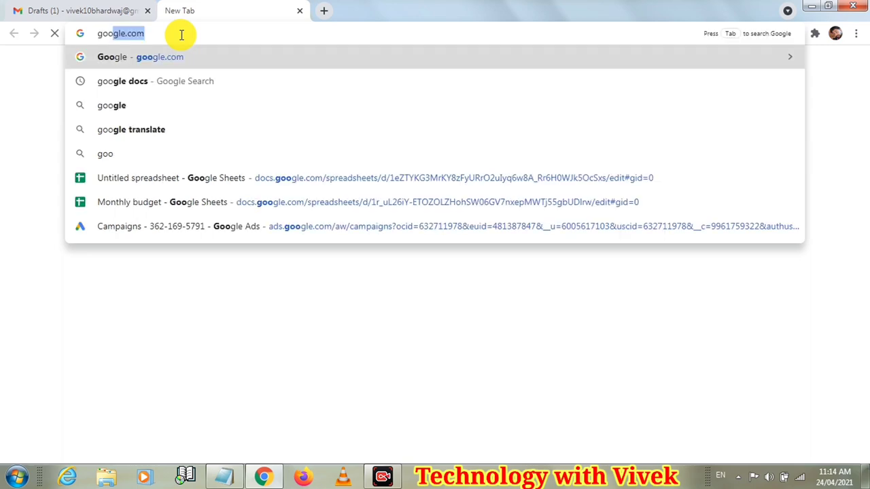
{"action": "key", "text": "Down"}
{"action": "key", "text": "Return"}
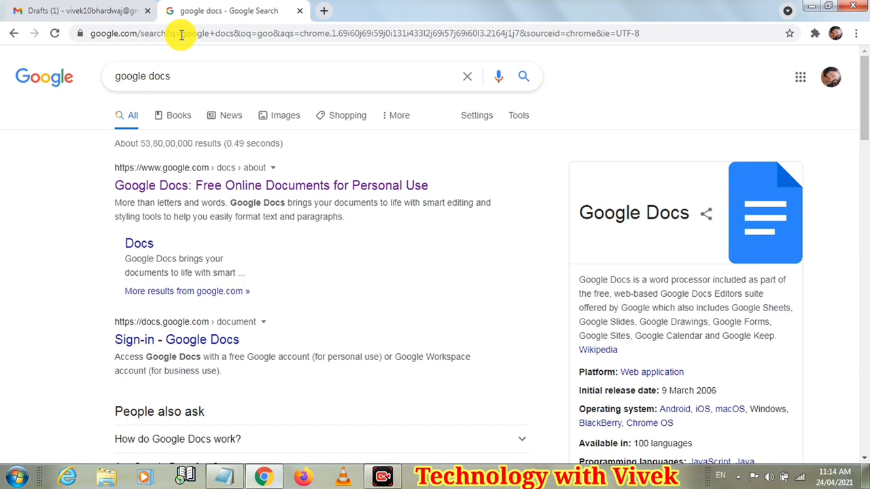
Go from the Google Docs result through the Sheets product page to the Google Sheets home.
{"action": "left_click", "coordinate": [181, 190]}
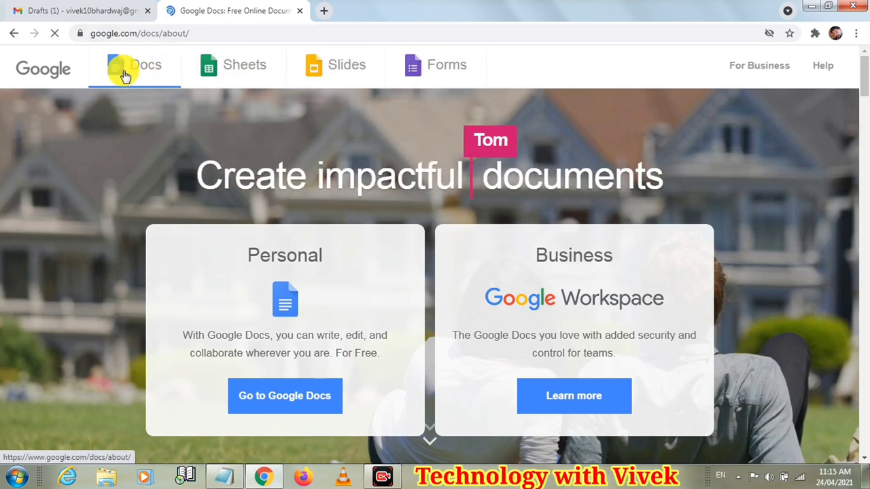
{"action": "left_click", "coordinate": [237, 70]}
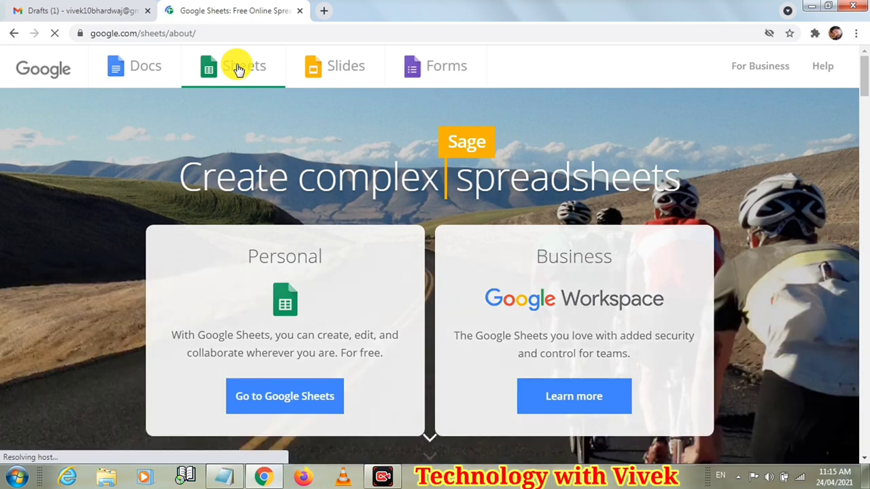
{"action": "left_click", "coordinate": [290, 400]}
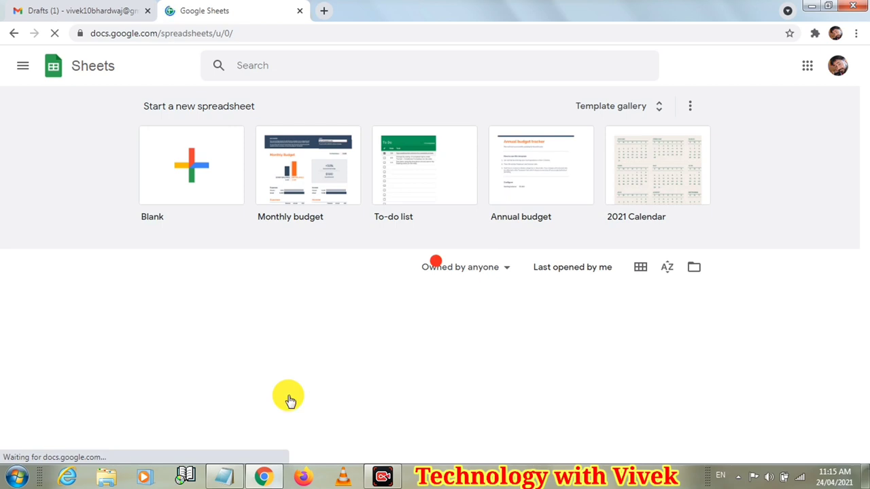
Start a spreadsheet from the Blank template and select cell A1.
{"action": "left_click", "coordinate": [190, 175]}
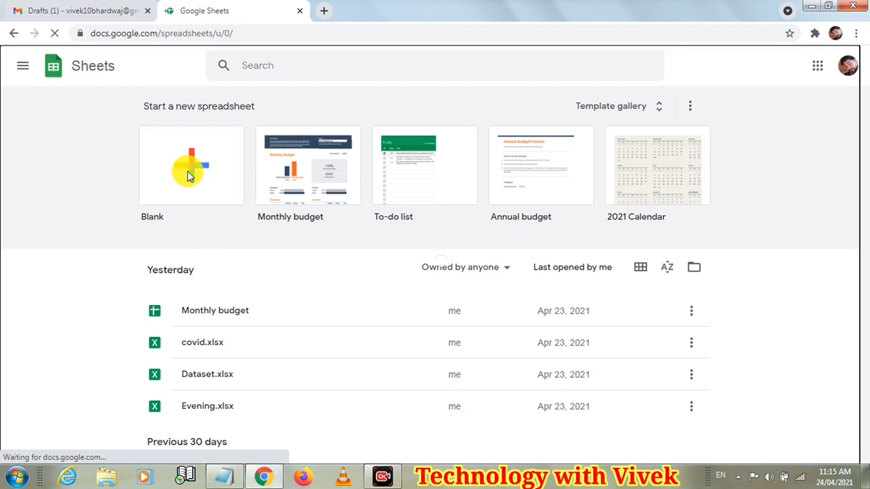
{"action": "left_click", "coordinate": [190, 175]}
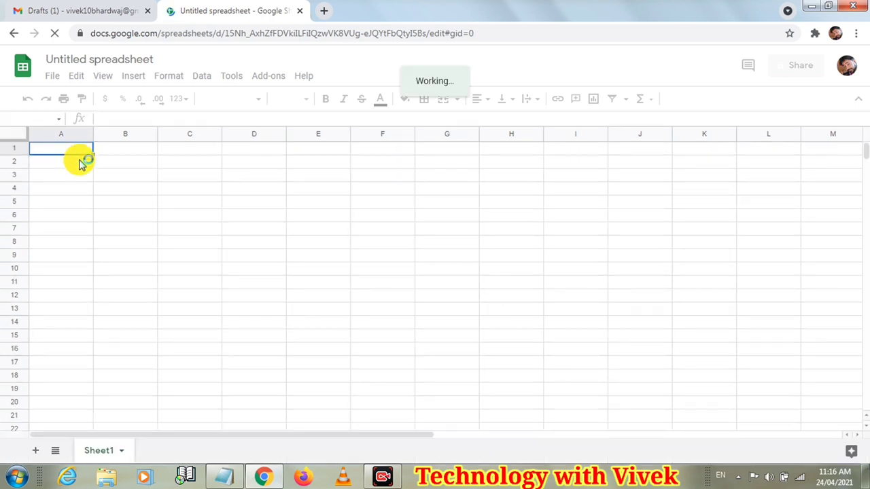
{"action": "left_click", "coordinate": [79, 161]}
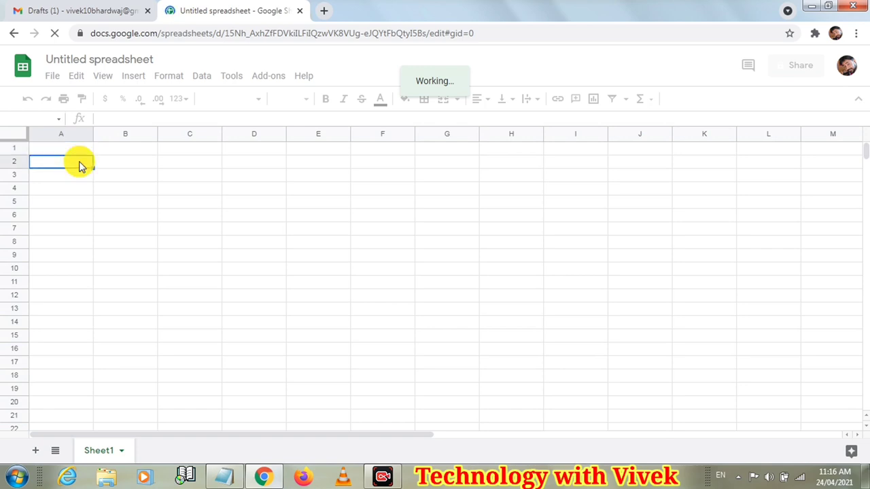
{"action": "left_click", "coordinate": [79, 149]}
Enter column headers Name, City and email in cells A1 to C1.
{"action": "left_click", "coordinate": [72, 150]}
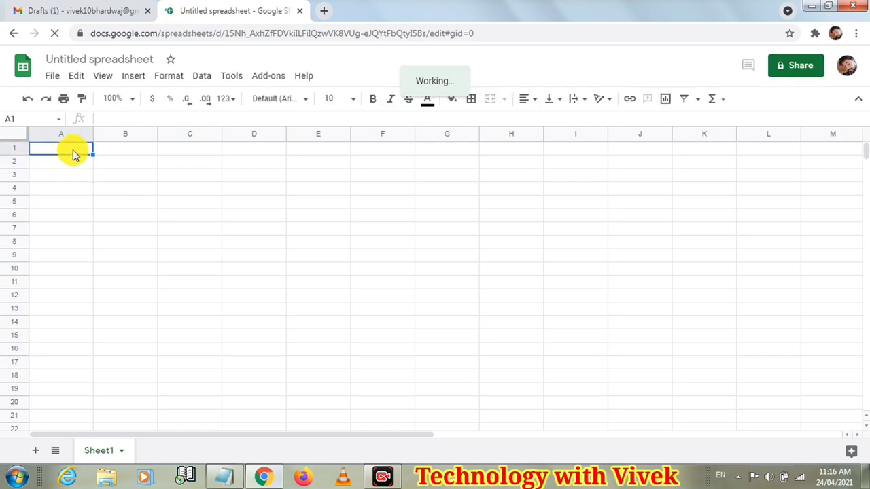
{"action": "type", "text": "Name"}
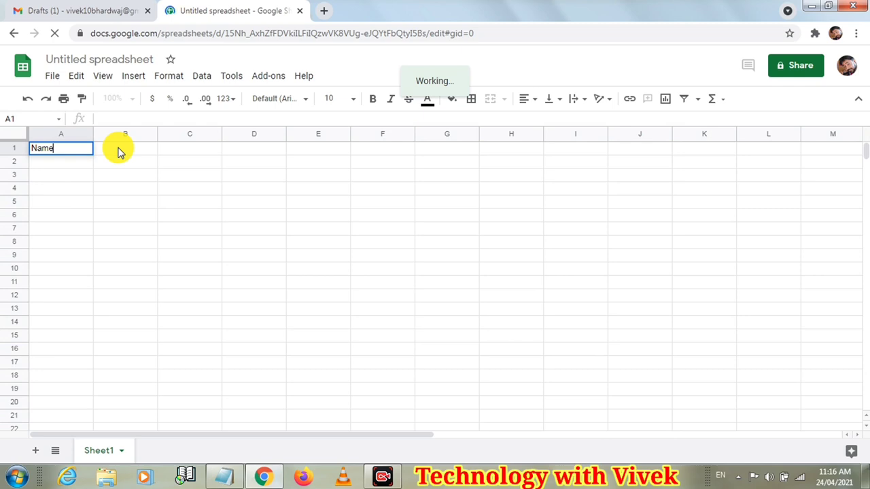
{"action": "left_click", "coordinate": [118, 151]}
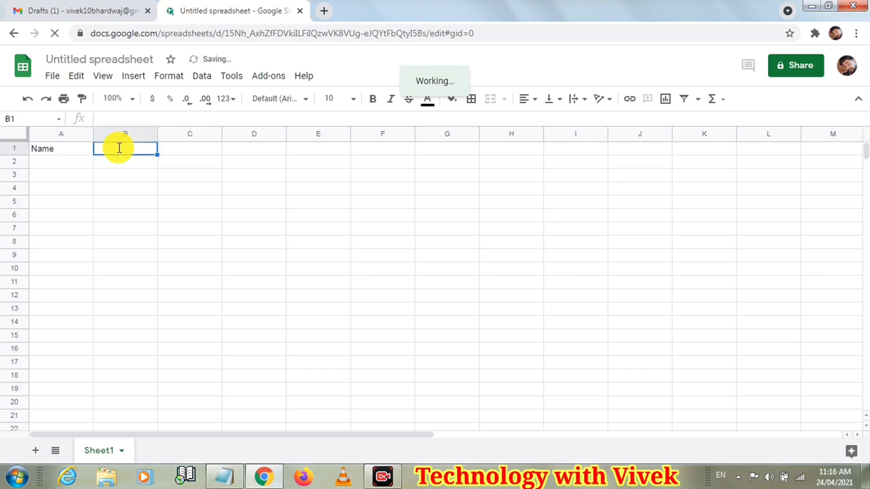
{"action": "type", "text": "City"}
{"action": "key", "text": "Tab"}
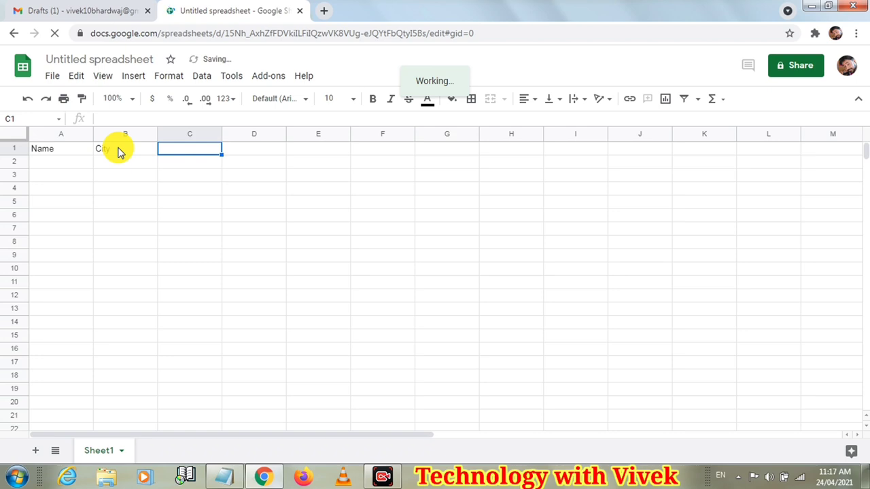
{"action": "type", "text": "ema"}
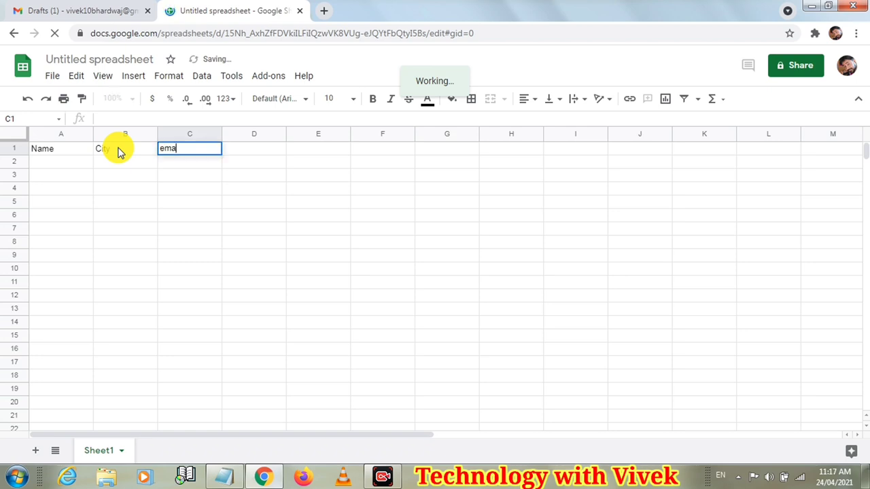
{"action": "type", "text": "il"}
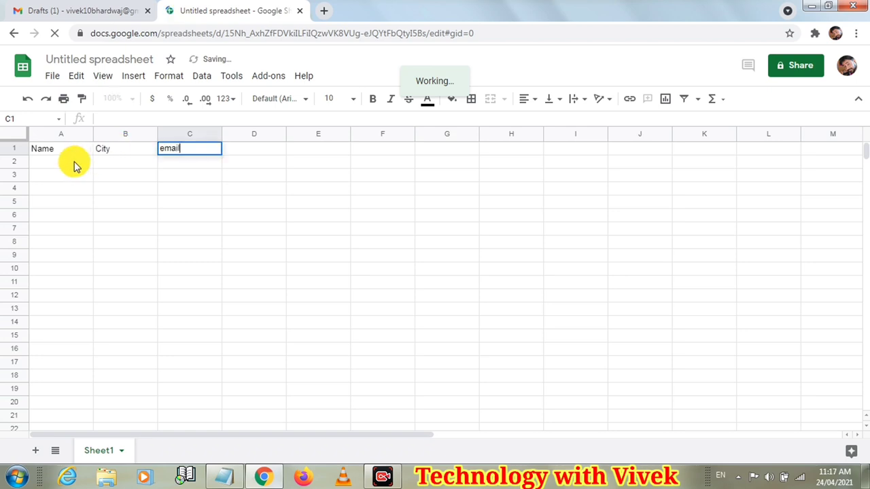
Fill row 2 with the first contact's name, the city Indore and their e-mail address.
{"action": "left_click", "coordinate": [75, 166]}
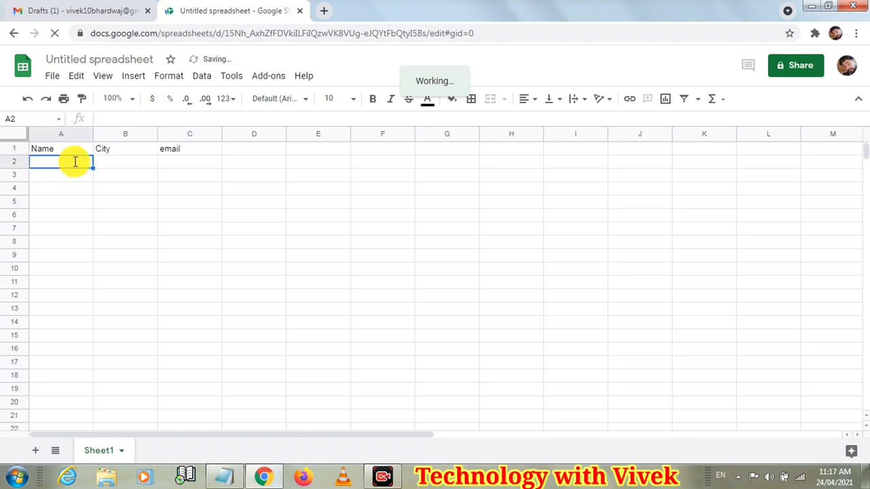
{"action": "type", "text": "Vivek"}
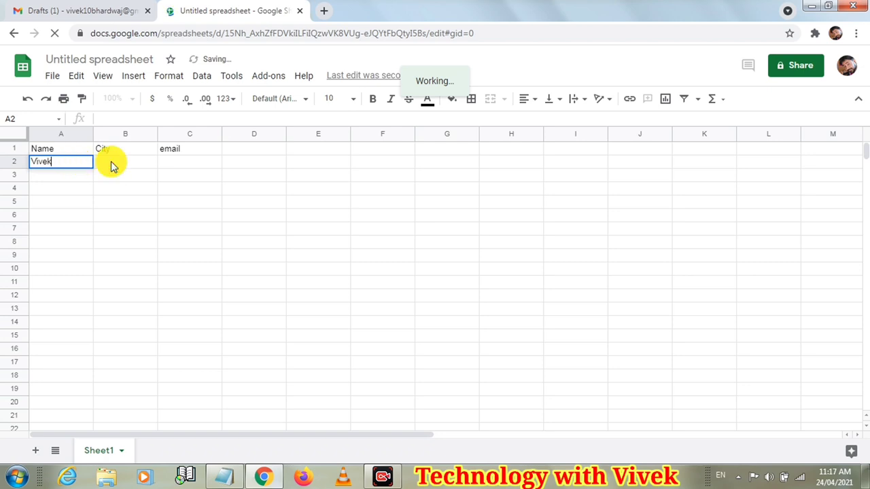
{"action": "left_click", "coordinate": [112, 165]}
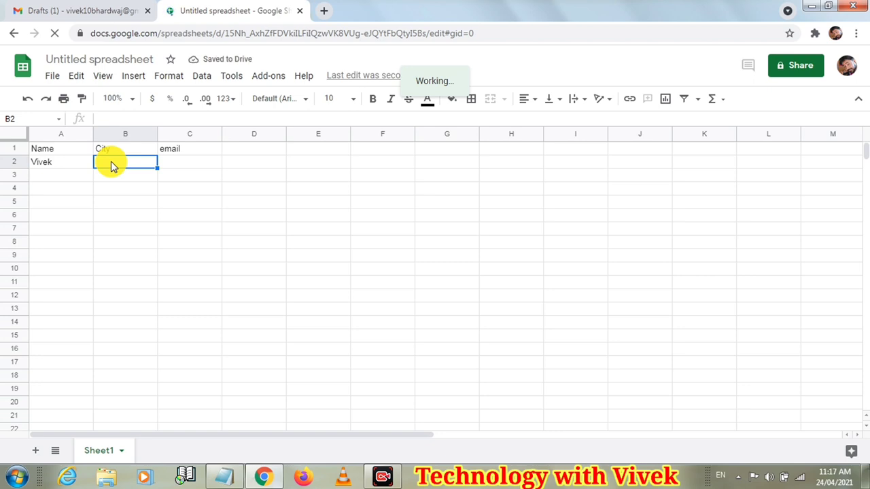
{"action": "type", "text": "In"}
{"action": "type", "text": "dore"}
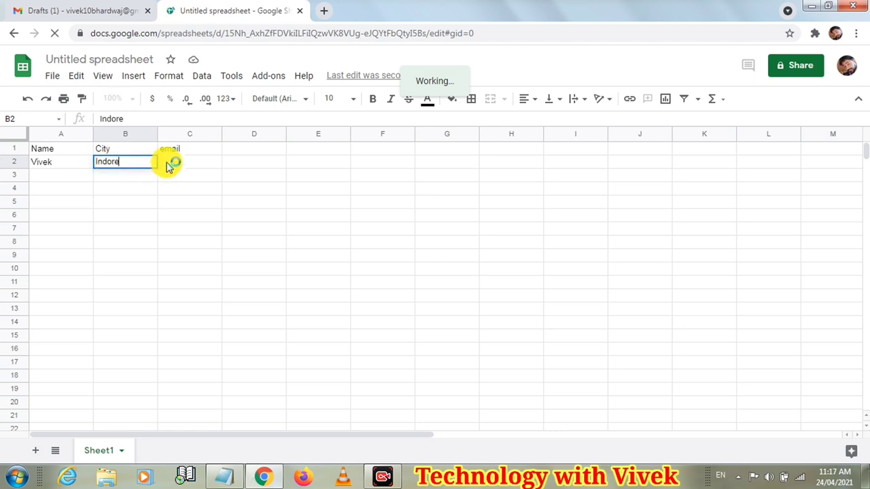
{"action": "left_click", "coordinate": [169, 166]}
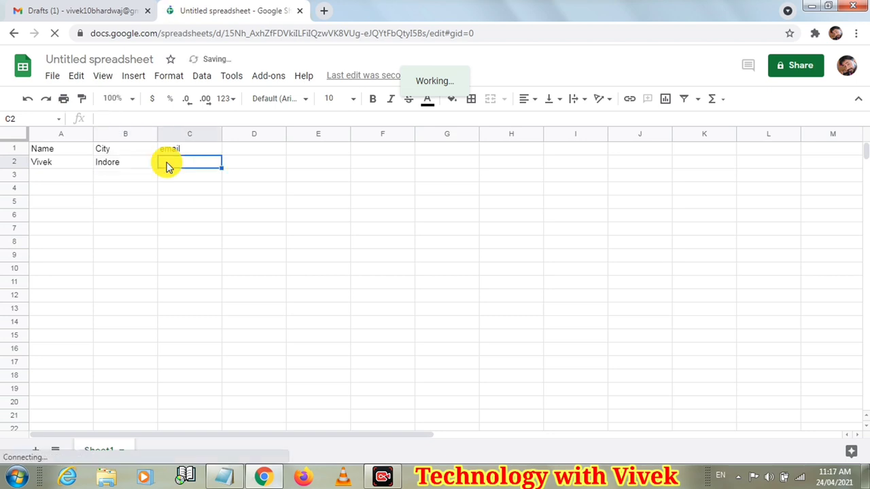
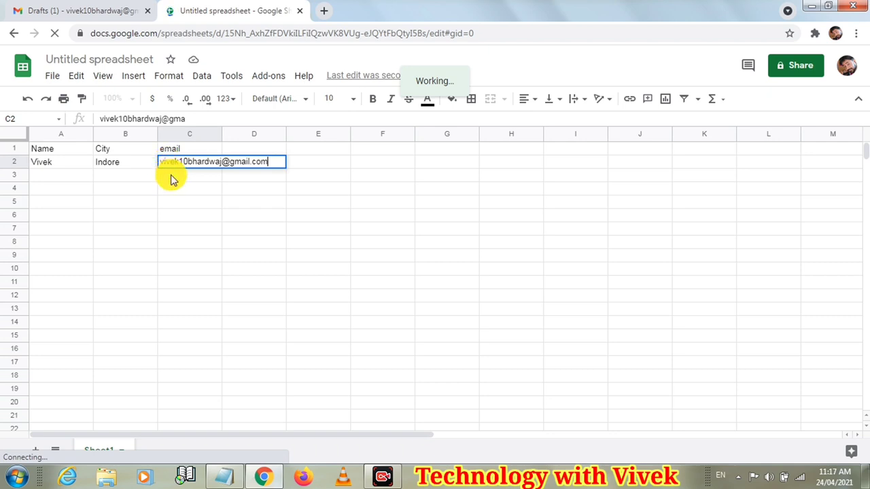
{"action": "left_click", "coordinate": [66, 174]}
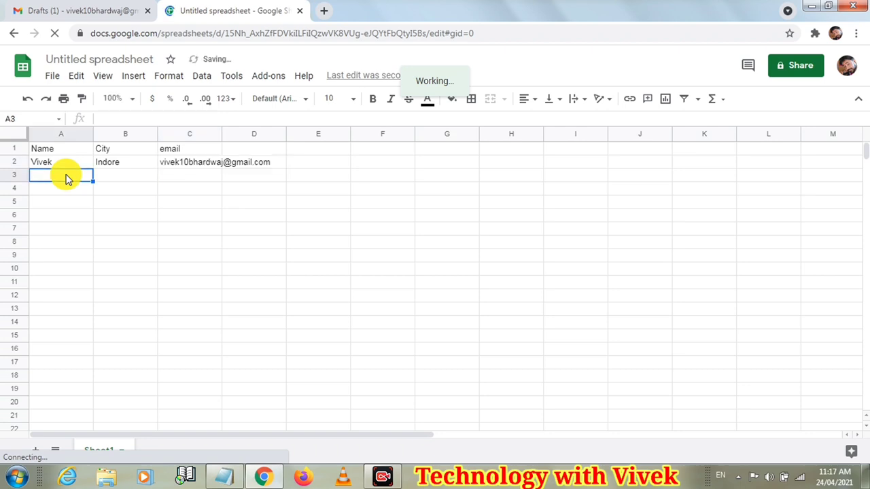
Enter the second contact's name, city Delhi and e-mail address in row 3, fixing a typo.
{"action": "type", "text": "Aman"}
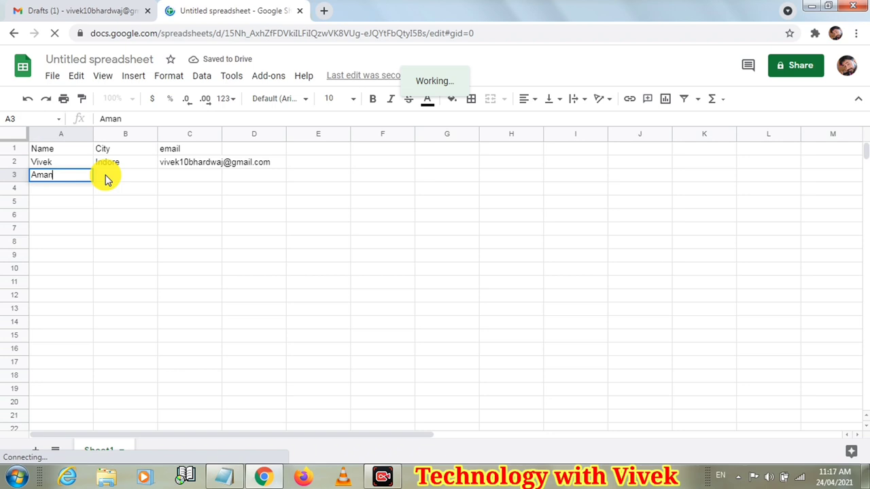
{"action": "left_click", "coordinate": [107, 178]}
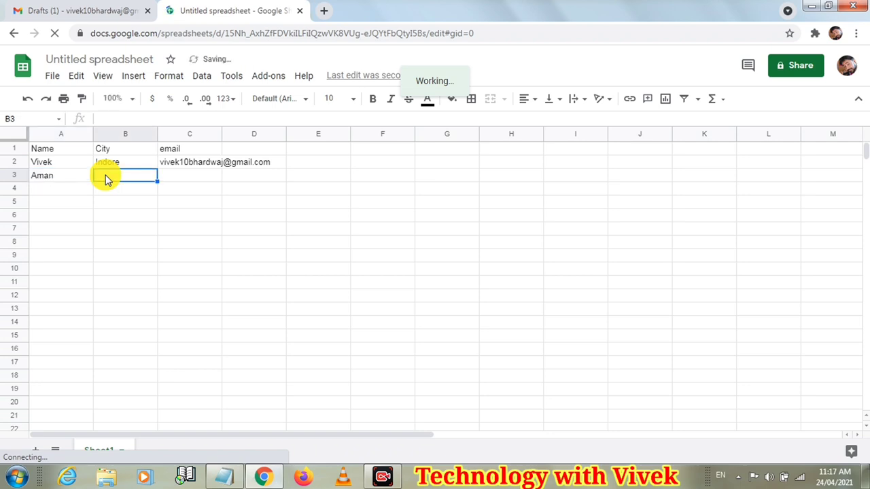
{"action": "type", "text": "Delhi"}
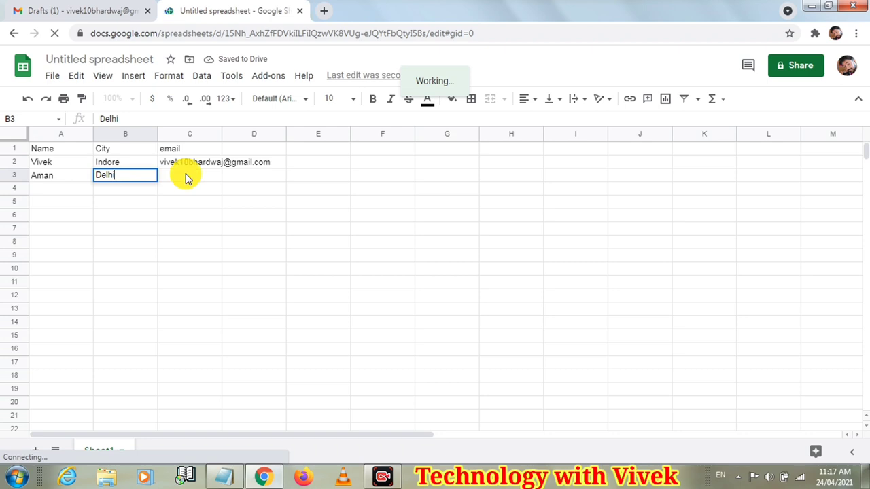
{"action": "left_click", "coordinate": [187, 178]}
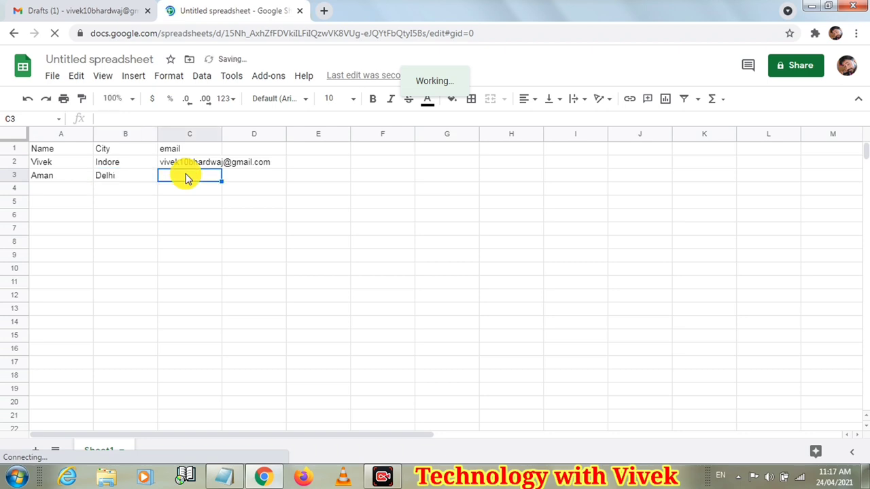
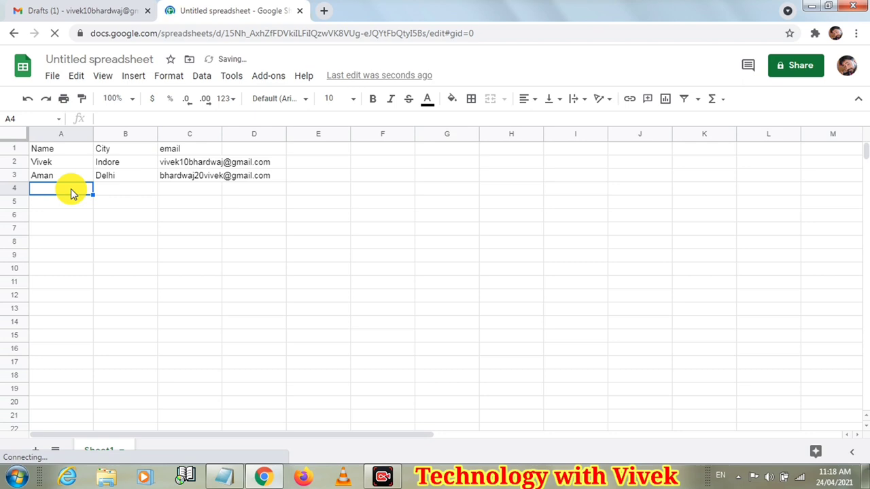
Enter the third contact's name and the city Chennai in row 4.
{"action": "type", "text": "Amar"}
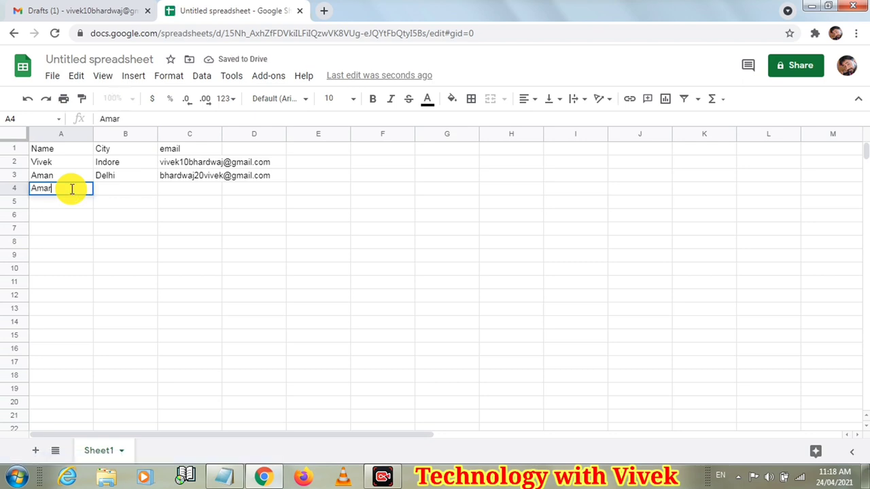
{"action": "key", "text": "Tab"}
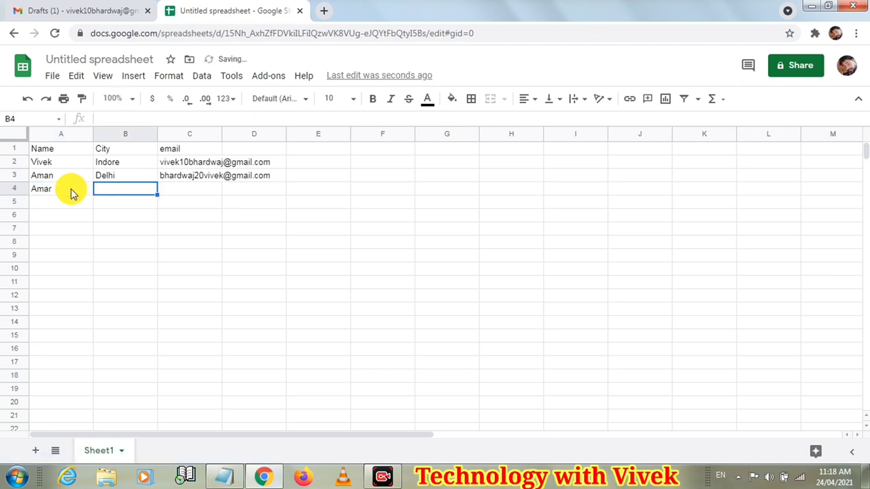
{"action": "type", "text": "Chennai"}
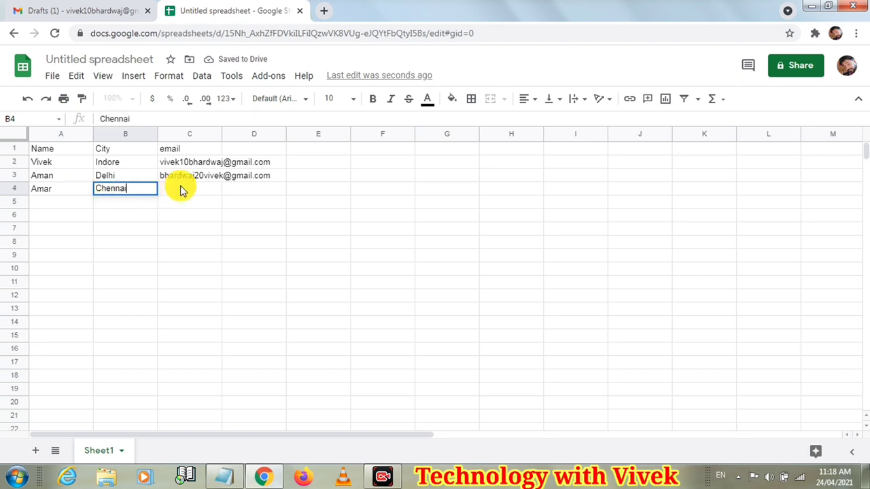
{"action": "left_click", "coordinate": [180, 189]}
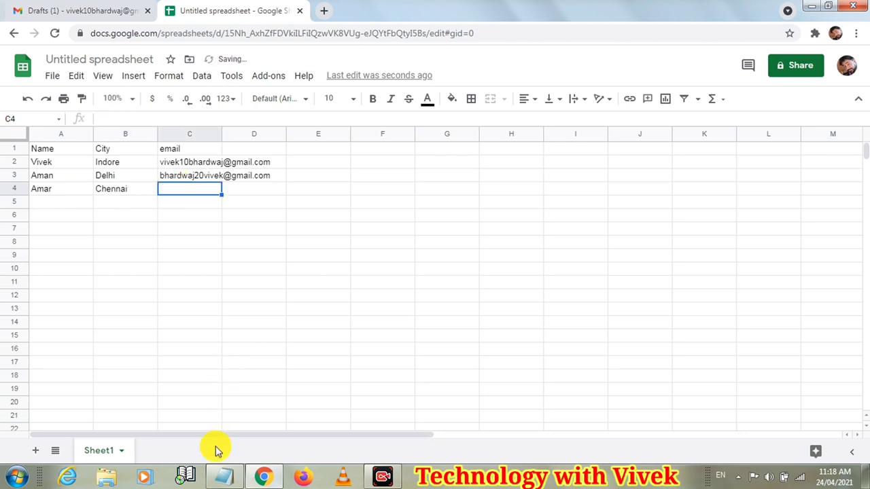
Select the first e-mail address in the Notepad notes, then return to cell C4.
{"action": "left_click", "coordinate": [221, 478]}
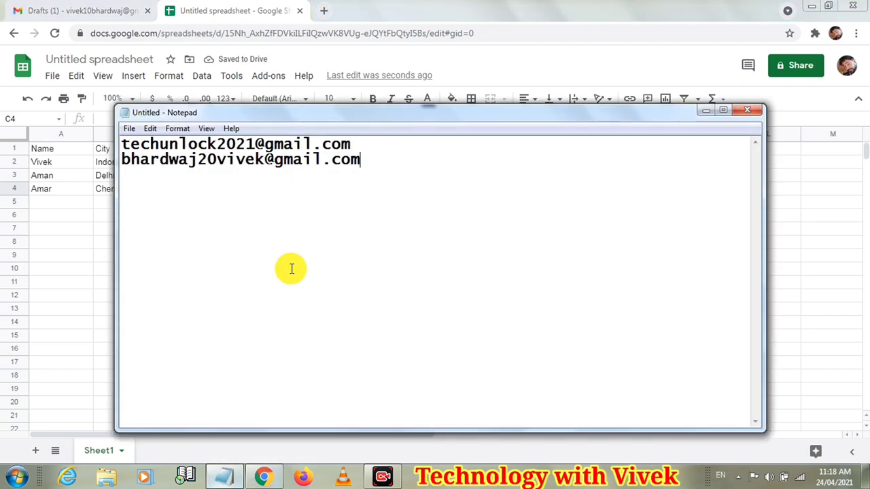
{"action": "left_click_drag", "start_coordinate": [352, 145], "coordinate": [124, 147]}
{"action": "key", "text": "ctrl+c"}
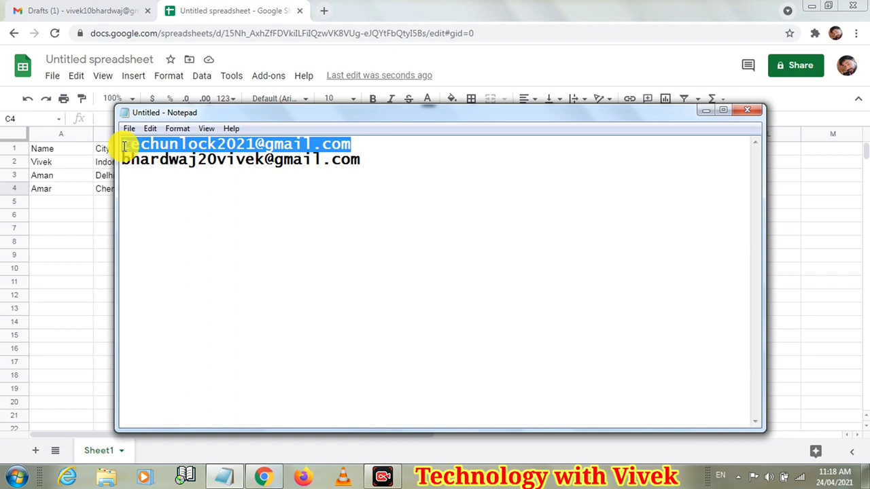
{"action": "left_click", "coordinate": [706, 110]}
{"action": "left_click", "coordinate": [192, 195]}
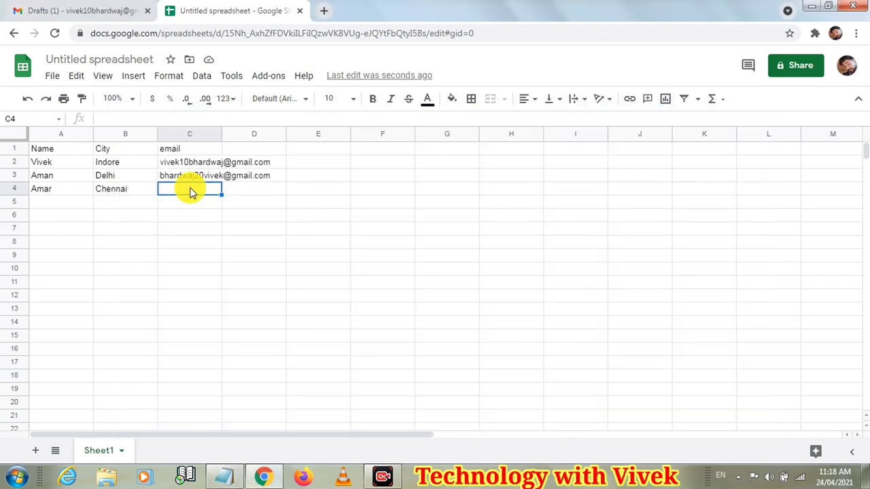
Paste the copied e-mail address into C4 for the Chennai contact and commit it.
{"action": "key", "text": "ctrl+v"}
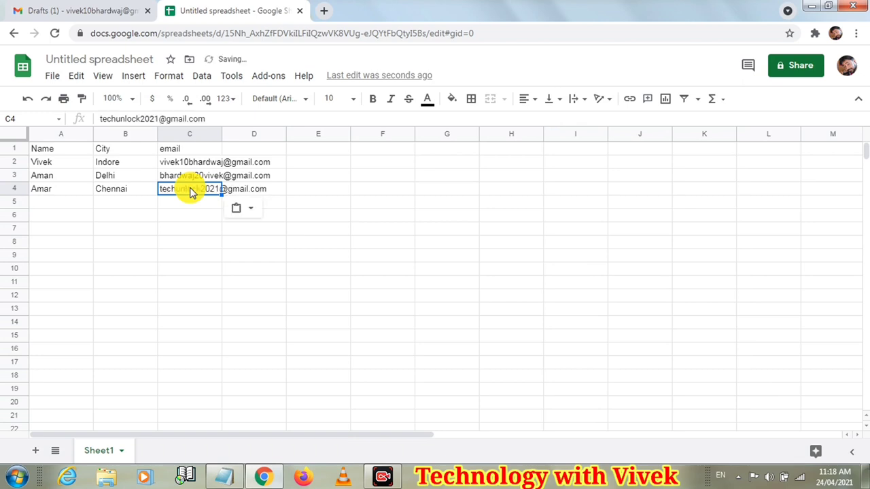
{"action": "left_click", "coordinate": [189, 202]}
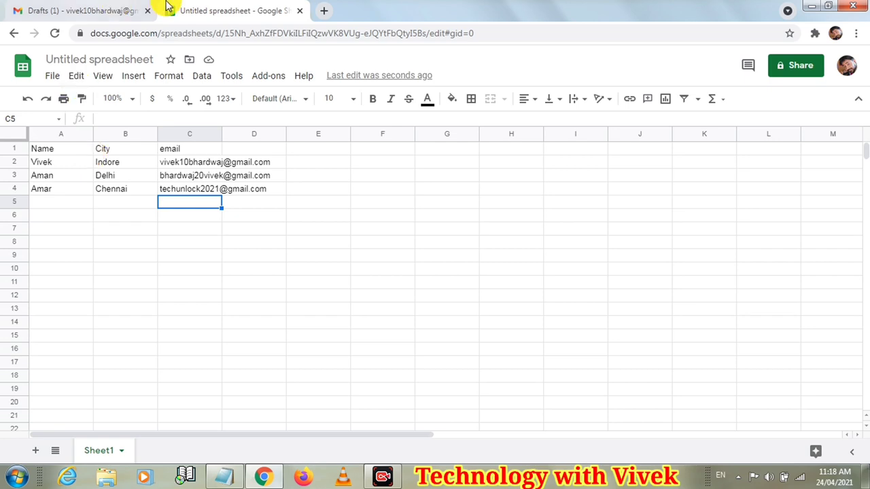
Search the Workspace Marketplace for 'yet' and open the Yet Another Mail Merge: Mail Merge for Gmail page.
{"action": "left_click", "coordinate": [268, 77]}
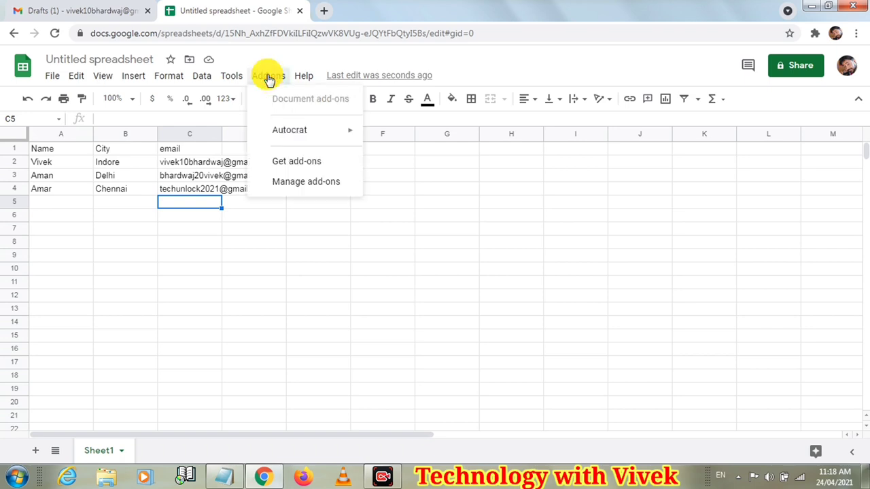
{"action": "left_click", "coordinate": [296, 161]}
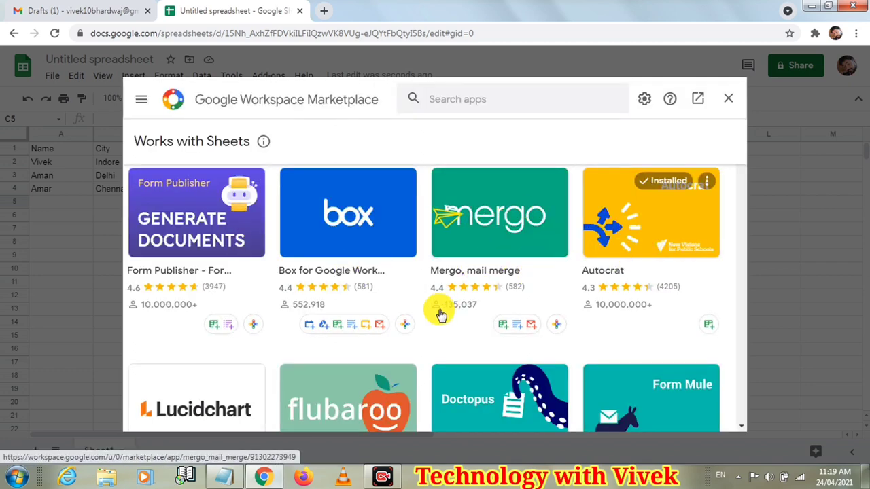
{"action": "left_click", "coordinate": [454, 99]}
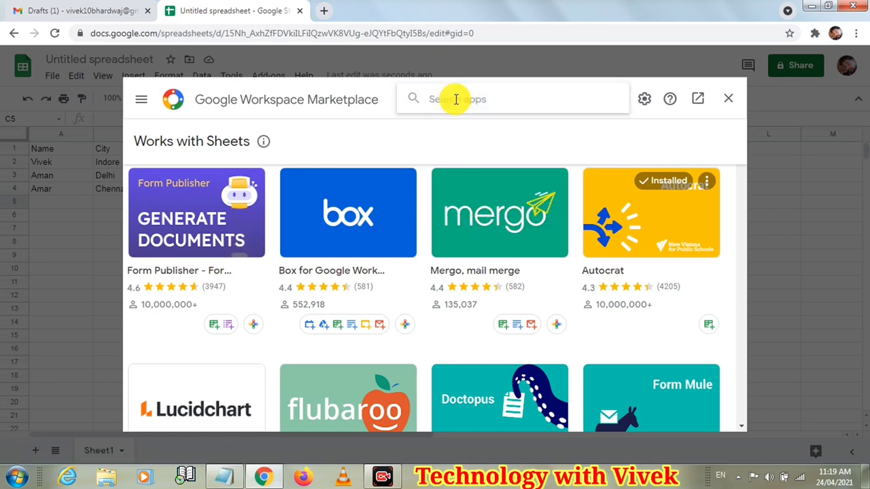
{"action": "type", "text": "yel"}
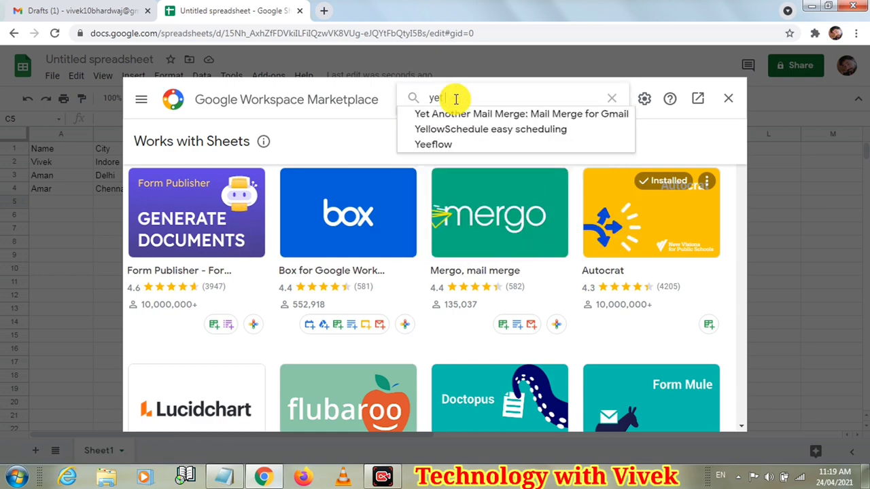
{"action": "key", "text": "BackSpace"}
{"action": "type", "text": "t"}
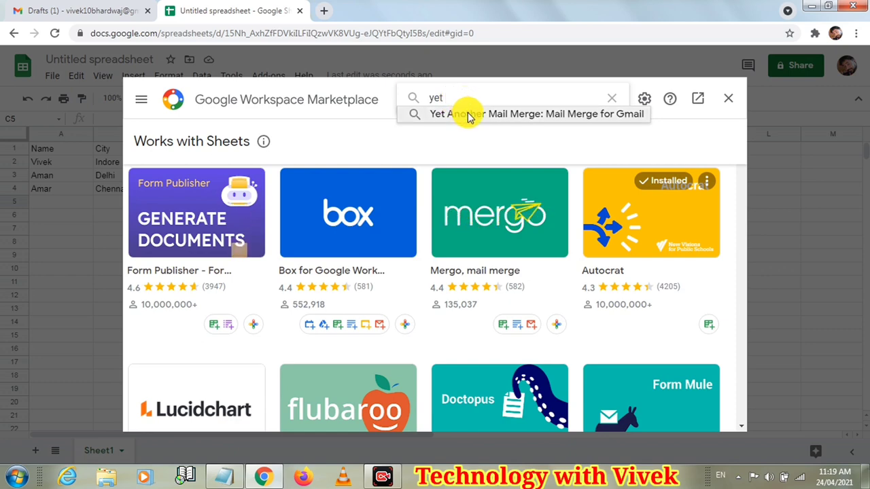
{"action": "left_click", "coordinate": [467, 116]}
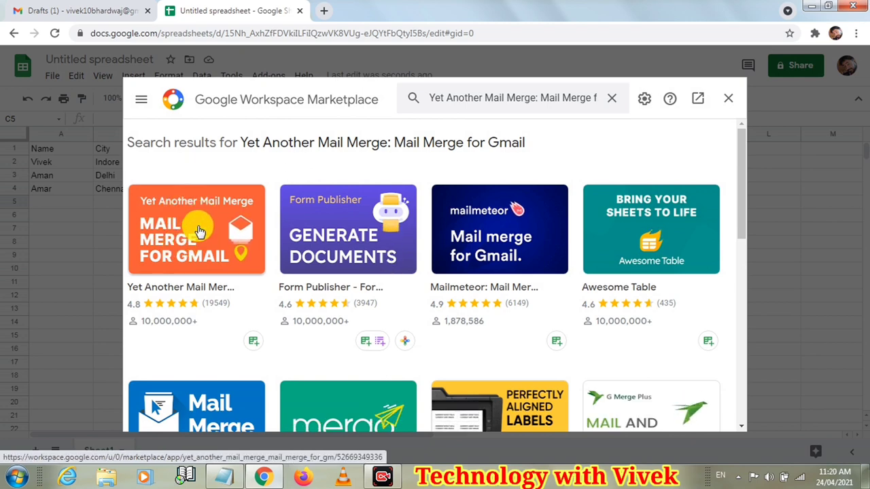
{"action": "left_click", "coordinate": [193, 236]}
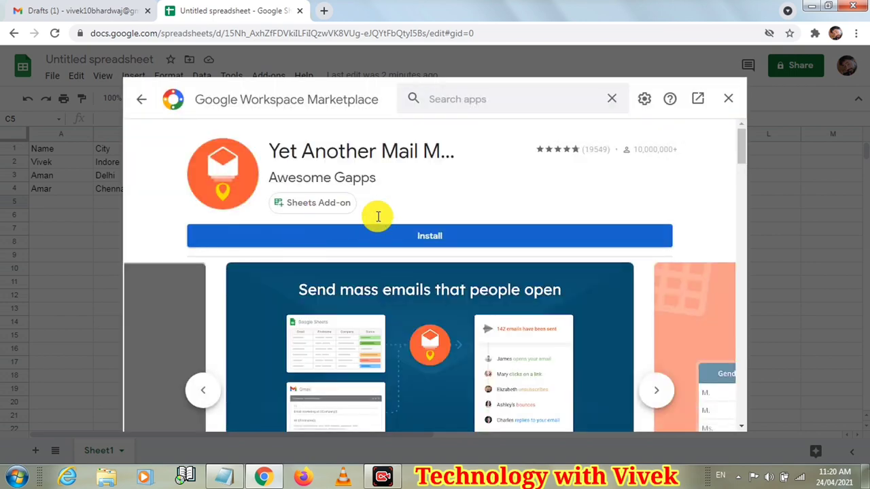
Install Yet Another Mail Merge, choosing the Google account and allowing its requested access.
{"action": "left_click", "coordinate": [410, 238]}
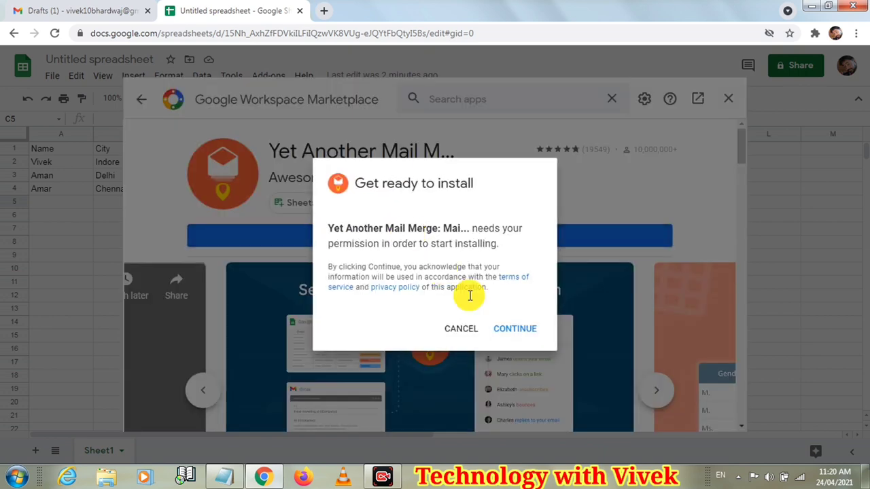
{"action": "left_click", "coordinate": [511, 331]}
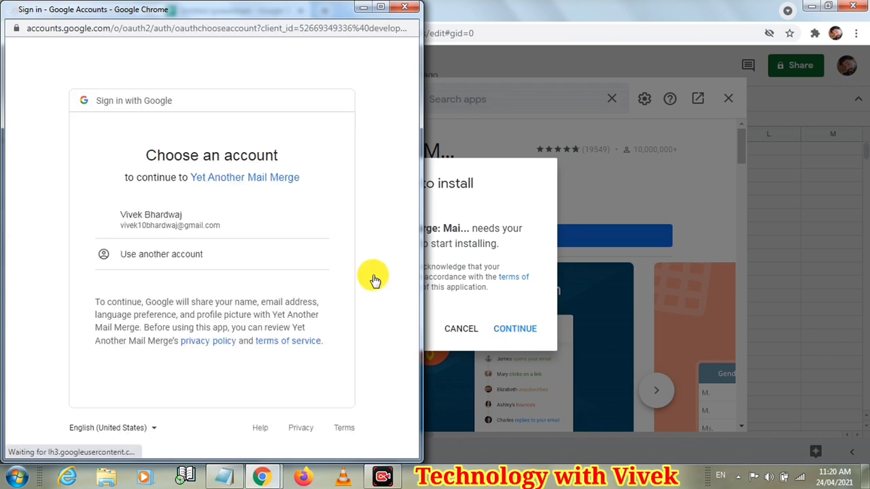
{"action": "left_click", "coordinate": [167, 231]}
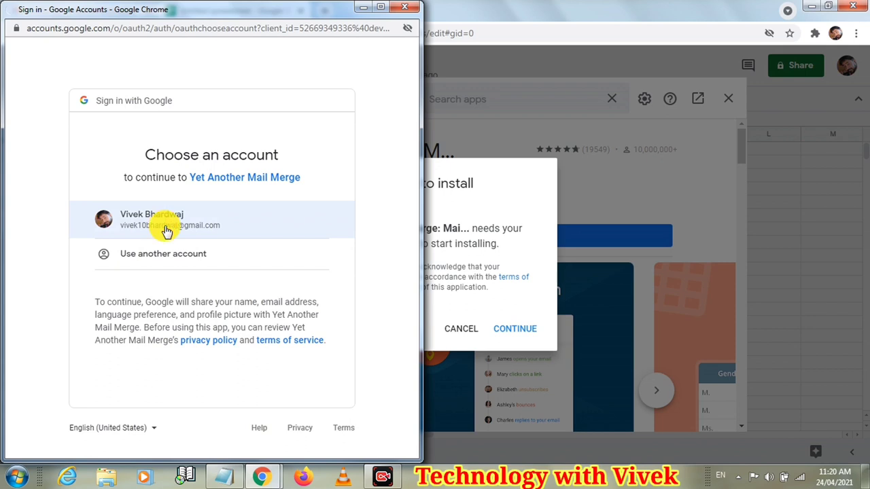
{"action": "left_click", "coordinate": [167, 231]}
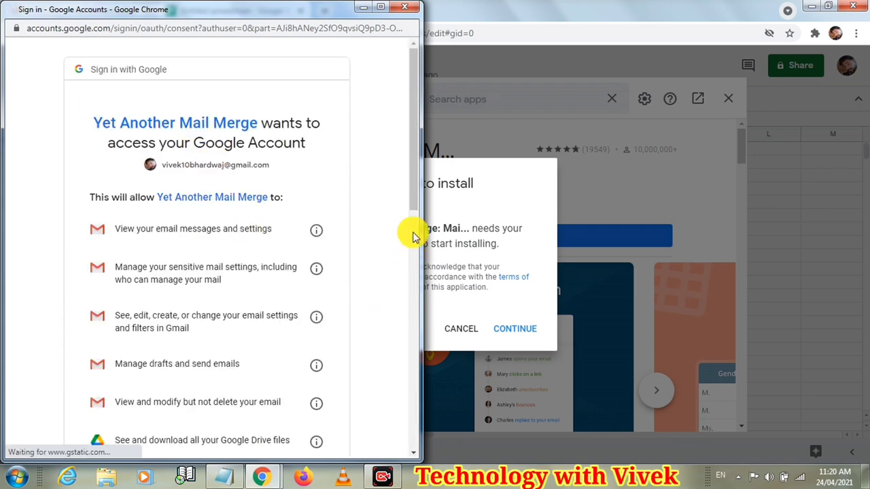
{"action": "left_click_drag", "start_coordinate": [415, 204], "coordinate": [408, 442]}
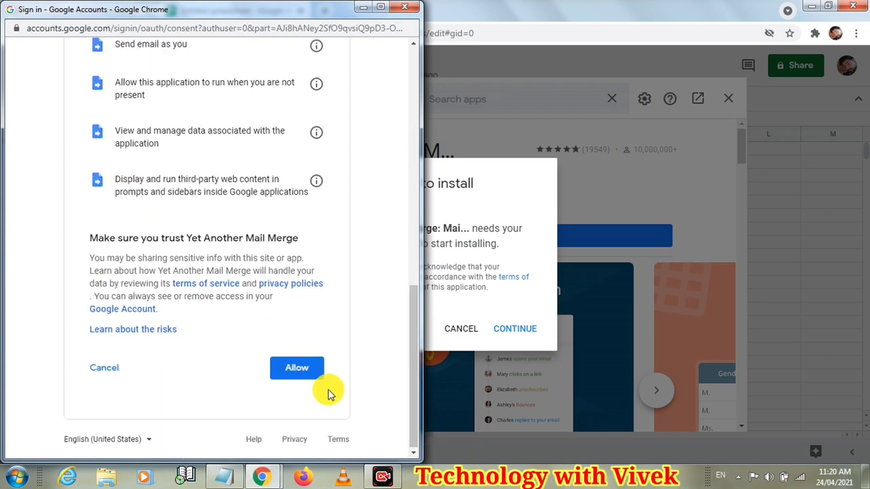
{"action": "left_click", "coordinate": [304, 378]}
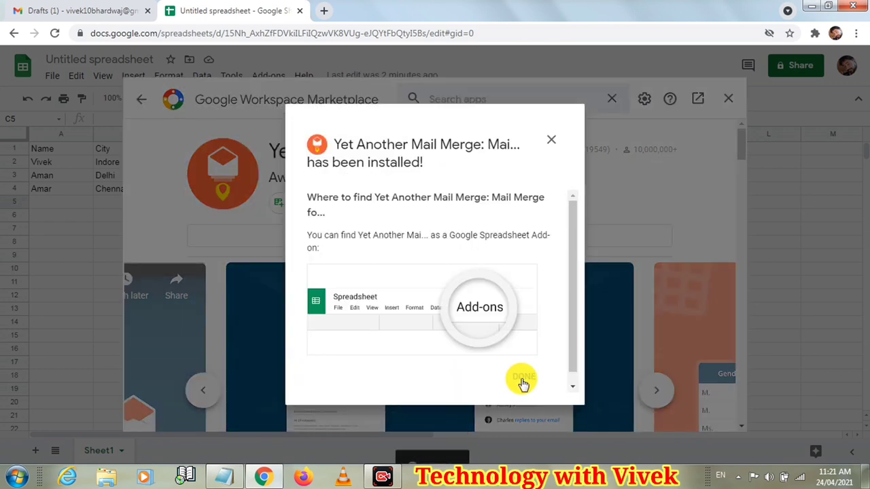
Dismiss the install confirmation and plan notice, then close the Marketplace window.
{"action": "left_click", "coordinate": [527, 378]}
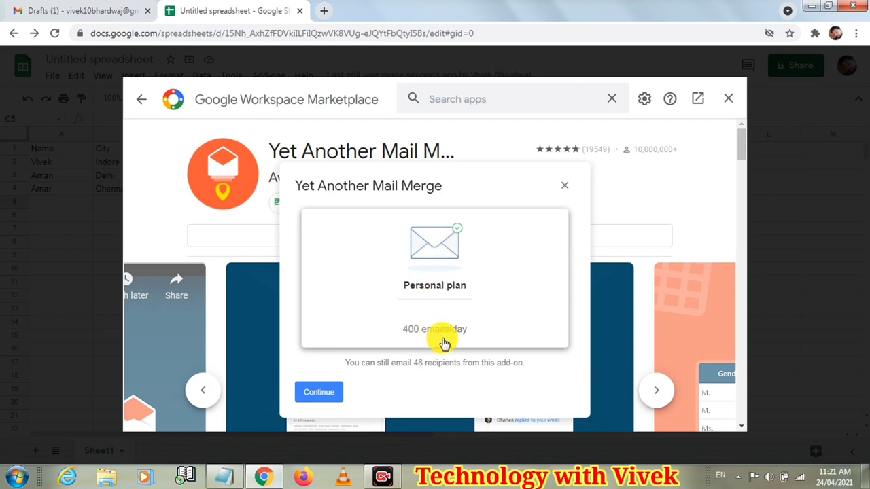
{"action": "left_click", "coordinate": [566, 185]}
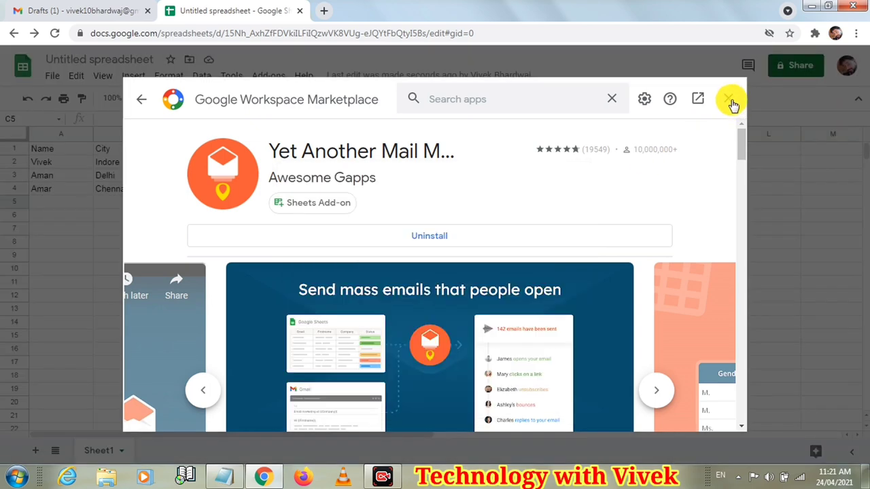
{"action": "left_click", "coordinate": [732, 102]}
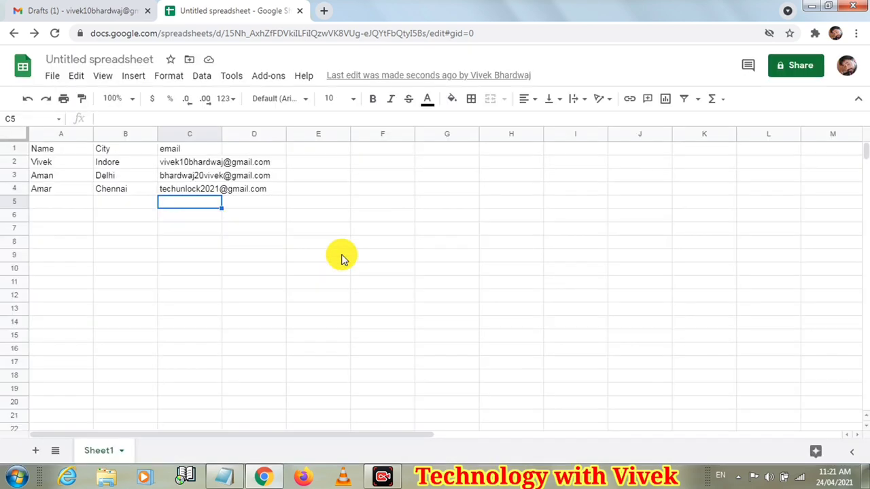
Choose Add-ons > Yet Another Mail Merge: Mail Merge for Gmail > Start Mail Merge.
{"action": "left_click", "coordinate": [264, 78]}
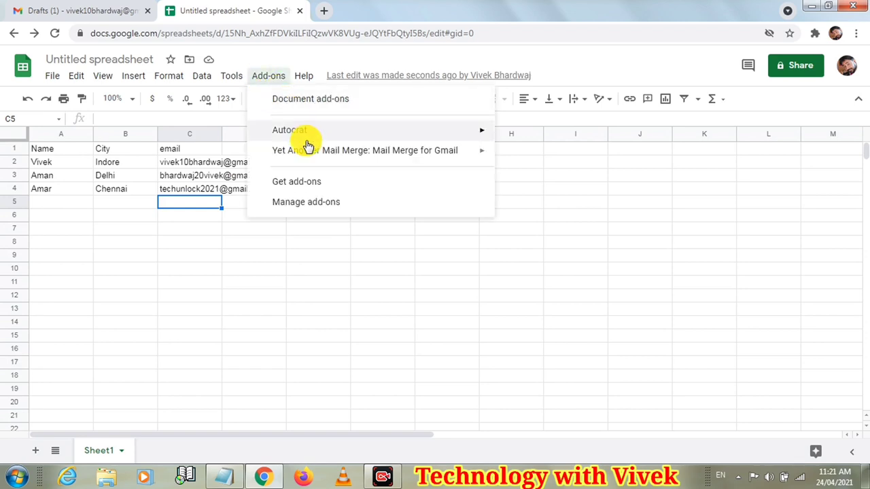
{"action": "mouse_move", "coordinate": [365, 151]}
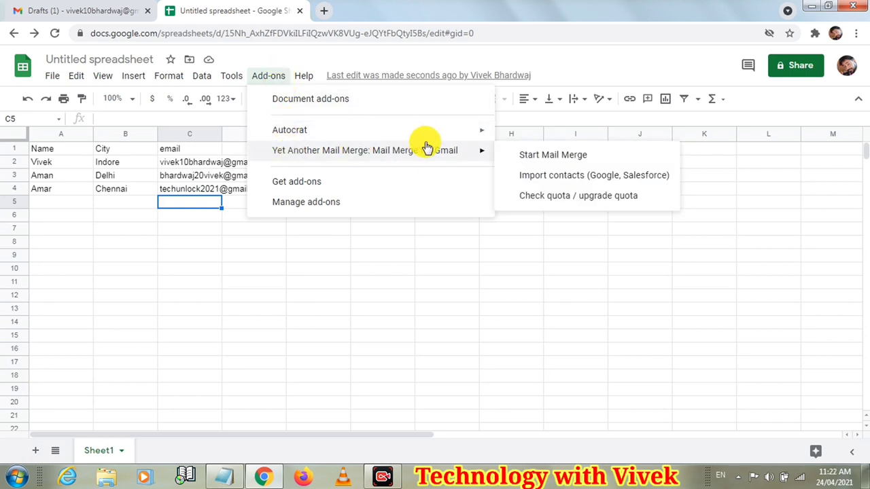
{"action": "left_click", "coordinate": [540, 157]}
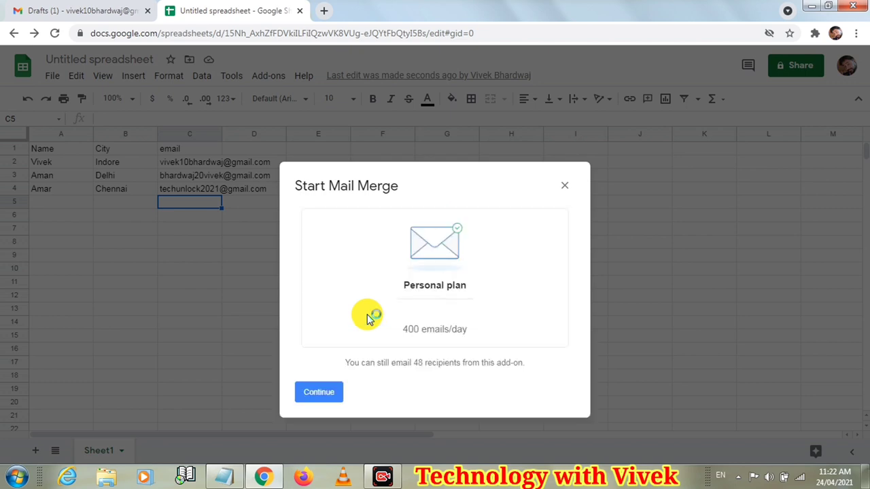
Pick 'Urgent Meeting - 1 KB' as the email template, keeping open/click/bounce tracking checked.
{"action": "left_click", "coordinate": [329, 397]}
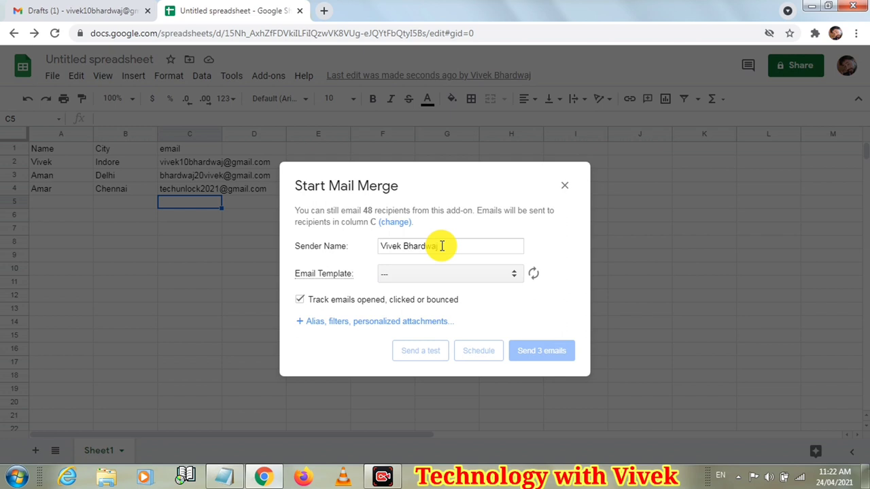
{"action": "left_click", "coordinate": [517, 276]}
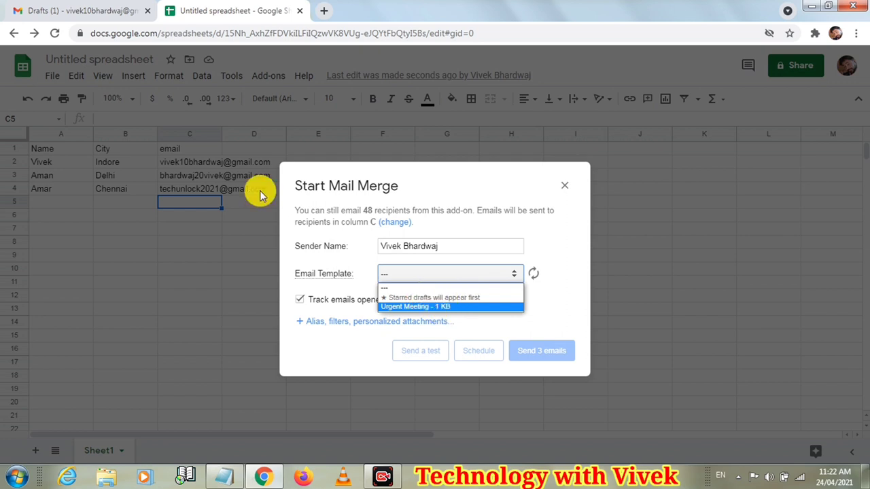
{"action": "left_click", "coordinate": [65, 12]}
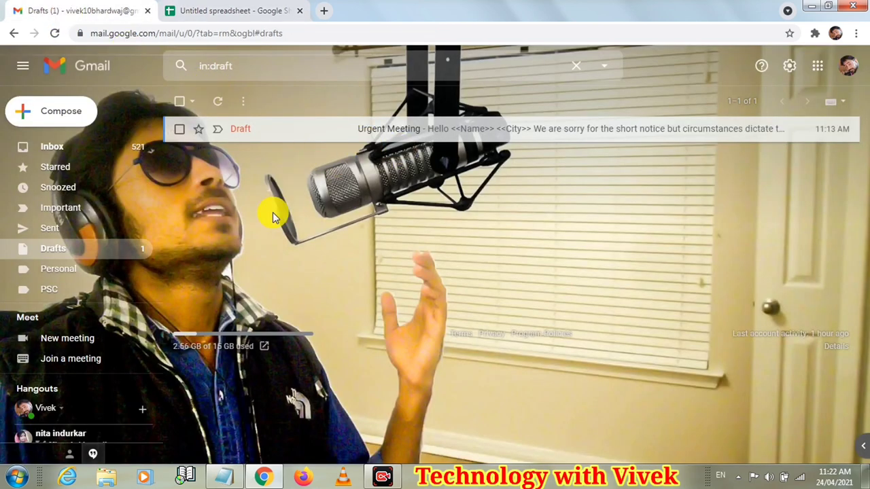
{"action": "left_click", "coordinate": [259, 6]}
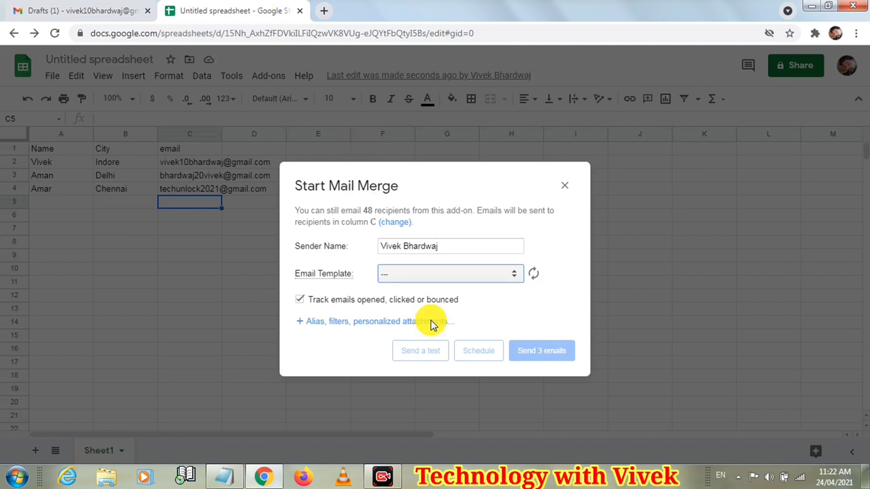
{"action": "left_click", "coordinate": [482, 274]}
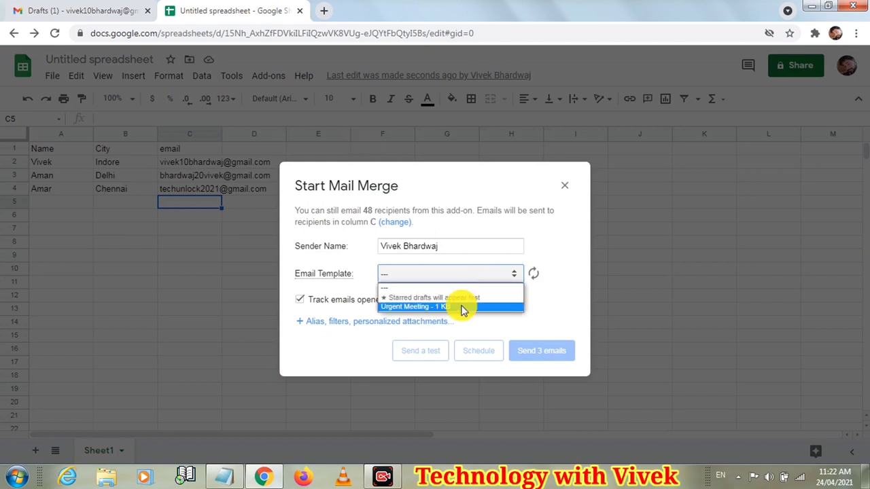
{"action": "left_click", "coordinate": [442, 307]}
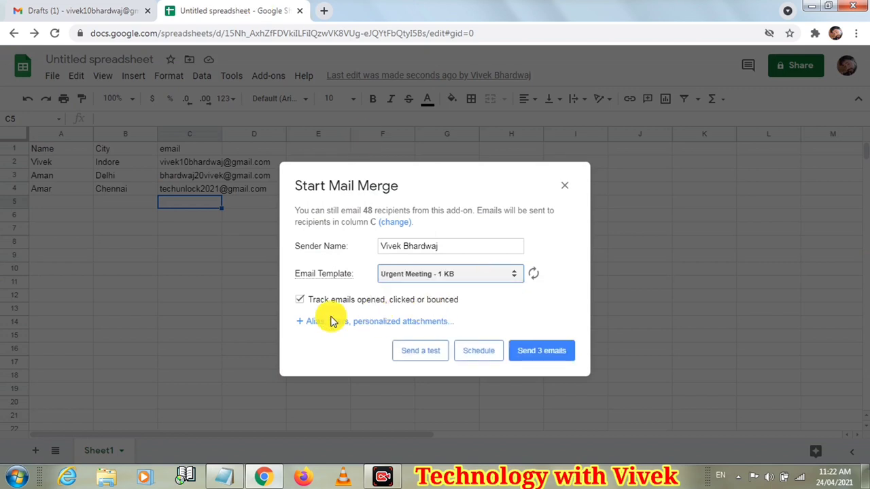
{"action": "left_click", "coordinate": [303, 303]}
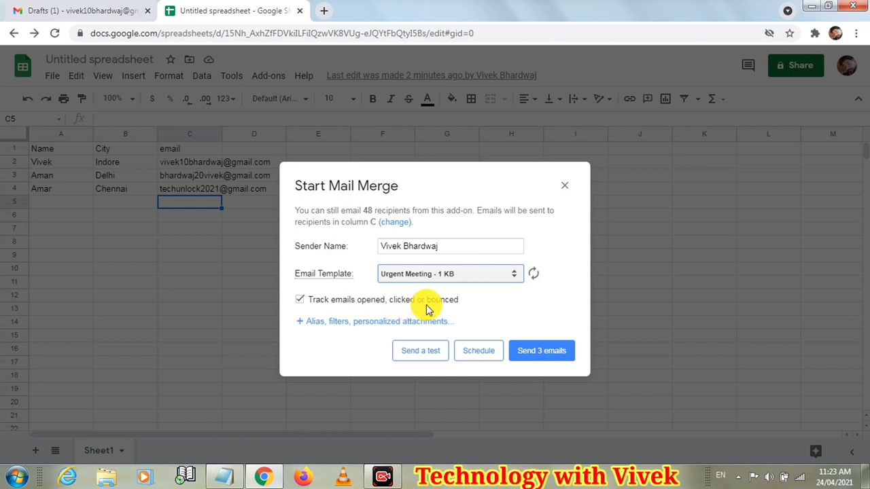
Send the 3 emails and close the 'All emails have been sent' dialog.
{"action": "left_click", "coordinate": [538, 351]}
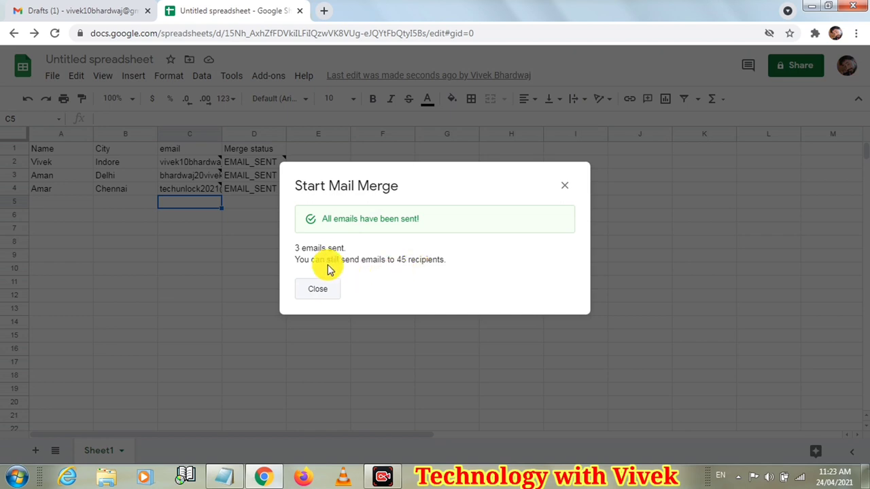
{"action": "left_click", "coordinate": [331, 290]}
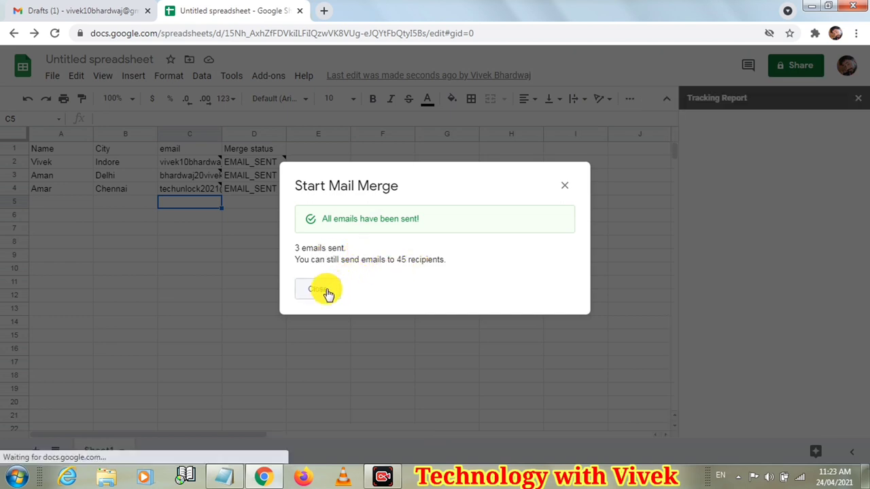
{"action": "left_click", "coordinate": [325, 290]}
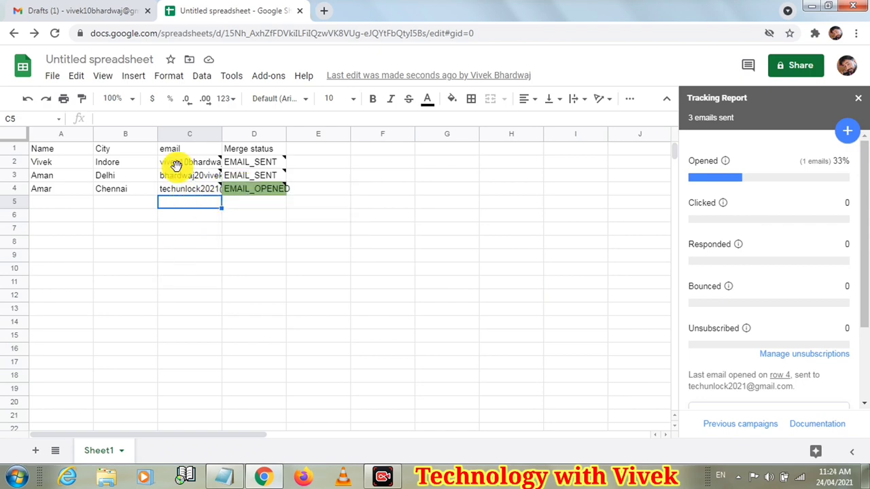
{"action": "left_click", "coordinate": [95, 10]}
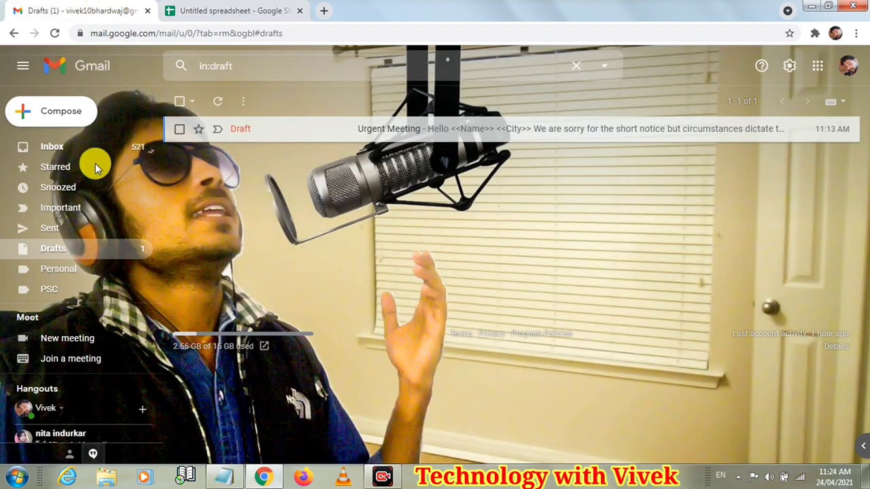
{"action": "left_click", "coordinate": [65, 149]}
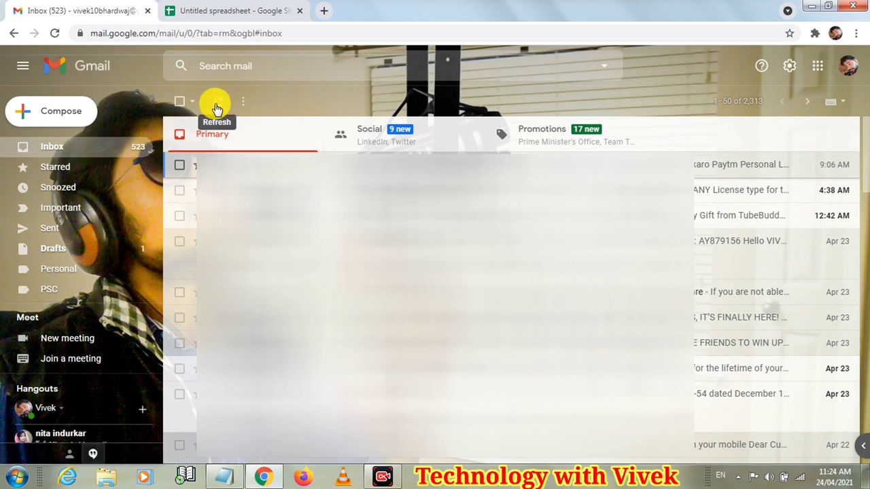
{"action": "left_click", "coordinate": [216, 109]}
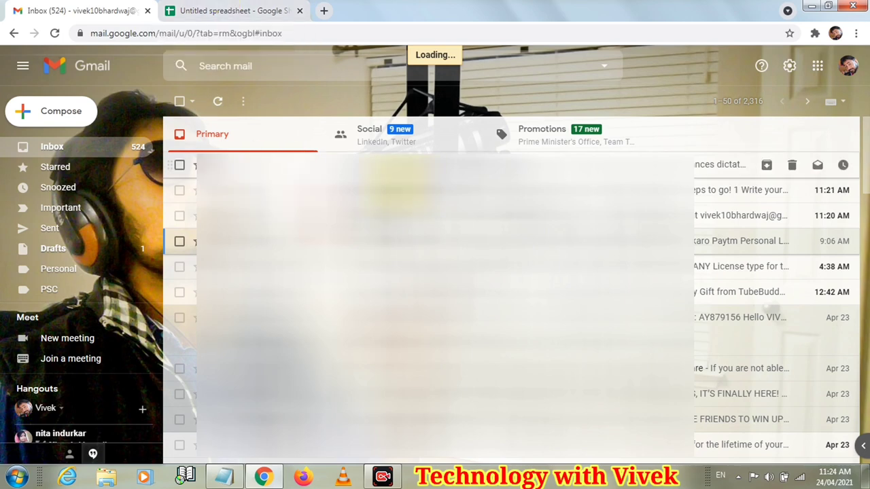
{"action": "mouse_move", "coordinate": [435, 165]}
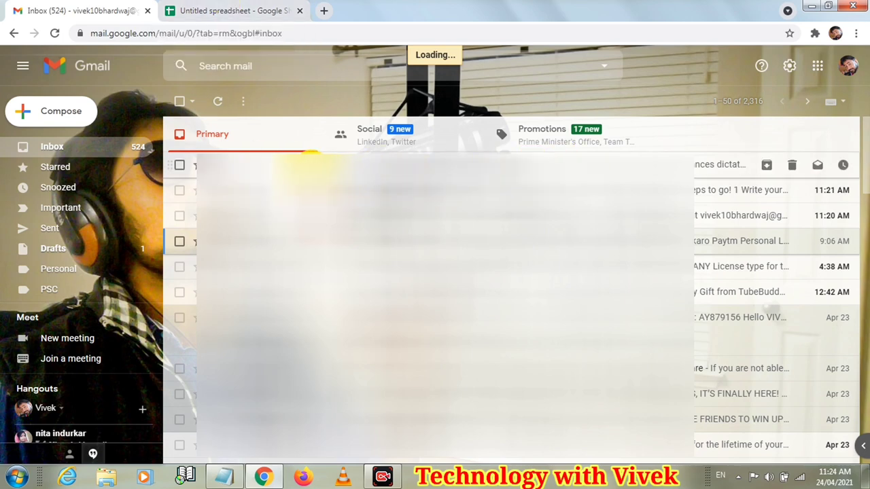
{"action": "left_click", "coordinate": [309, 165]}
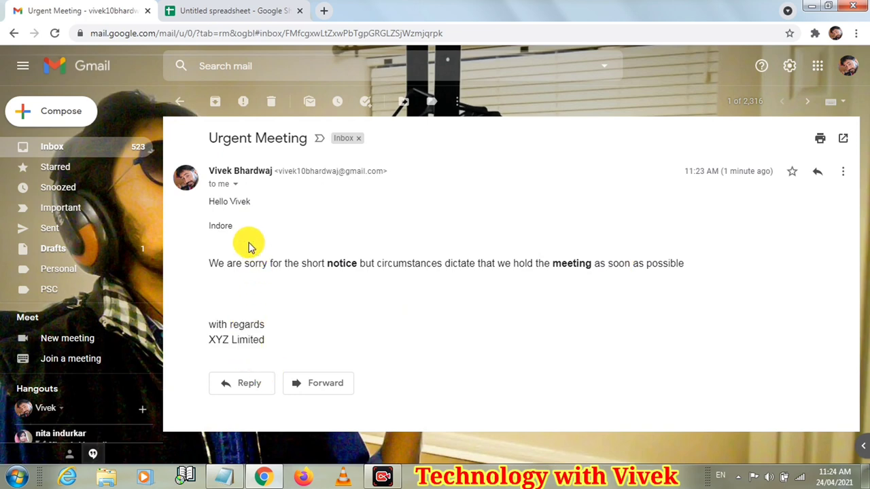
Review the sheet's Merge status and tracking report showing 2 of 3 emails opened (67%).
{"action": "left_click", "coordinate": [228, 13]}
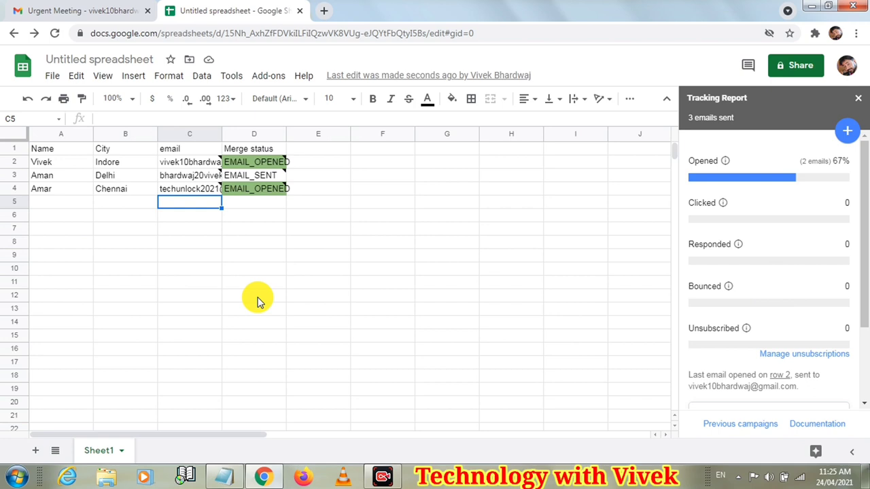
{"action": "left_click", "coordinate": [76, 12]}
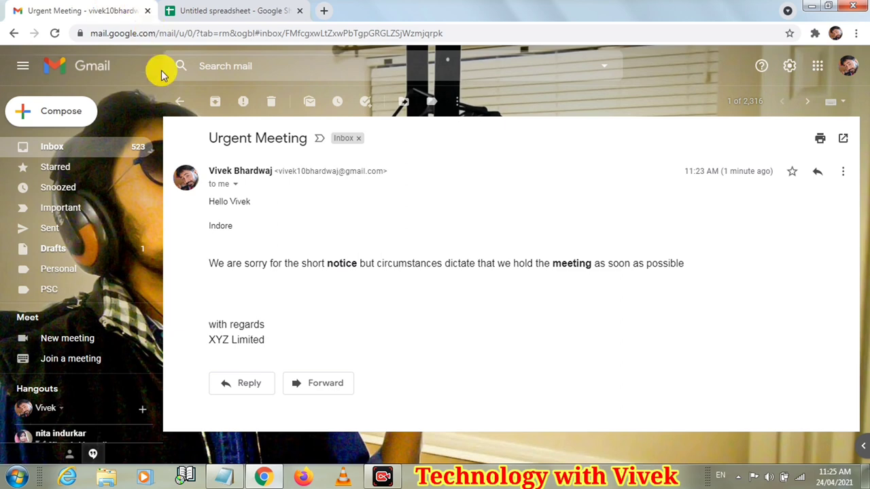
{"action": "left_click", "coordinate": [195, 14]}
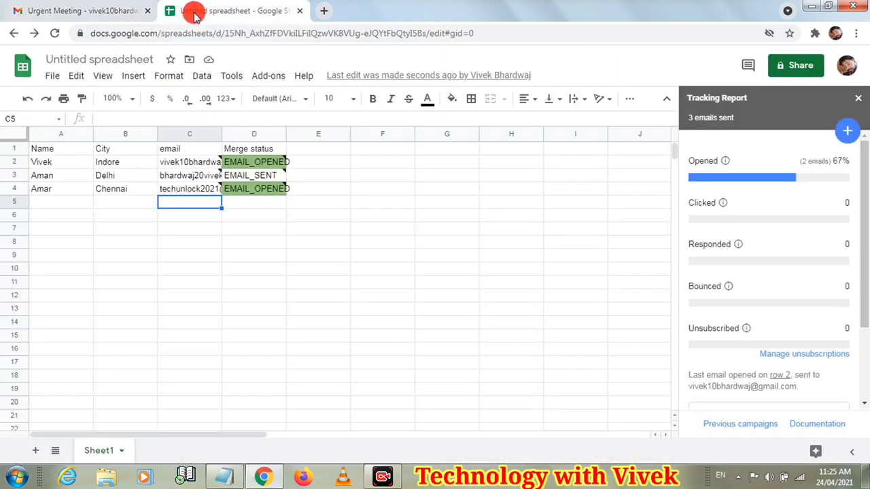